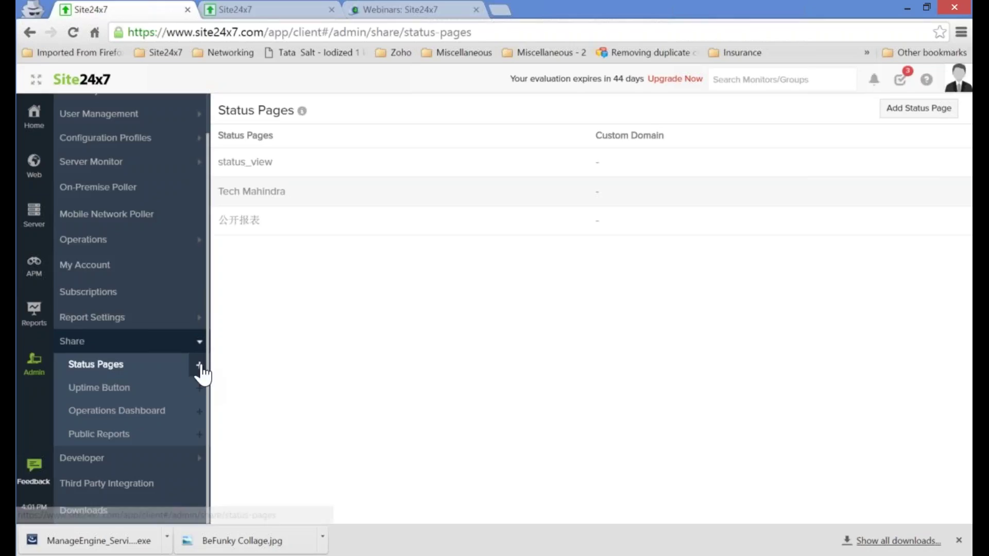
Open the form for adding a new status page and look through its available settings
{"action": "left_click", "coordinate": [198, 367]}
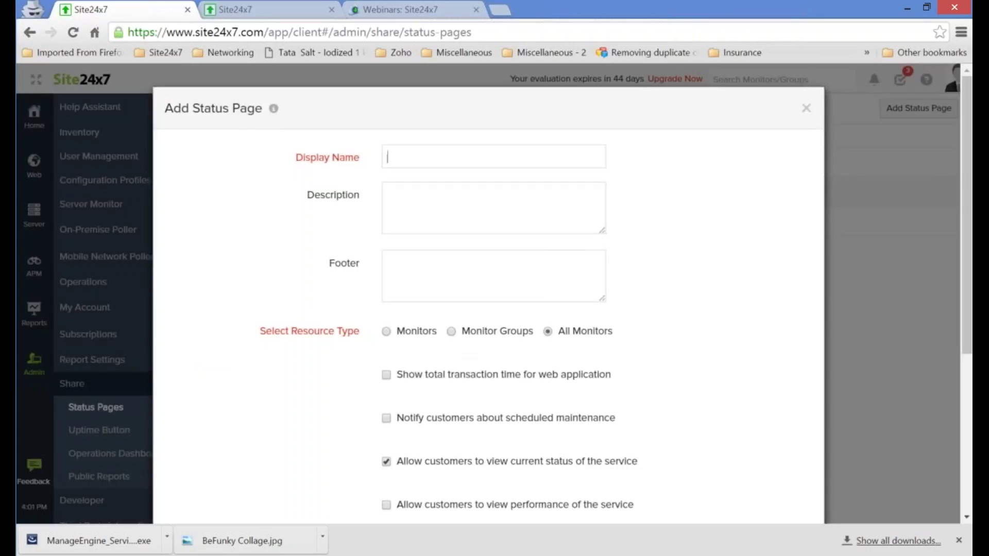
{"action": "scroll", "coordinate": [963, 281], "scroll_direction": "down", "scroll_amount": 2}
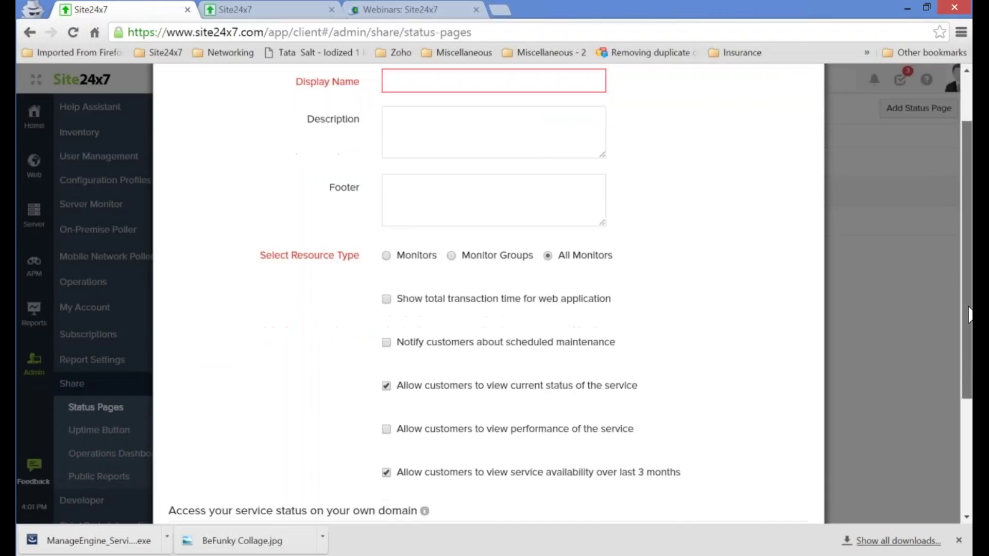
{"action": "scroll", "coordinate": [970, 309], "scroll_direction": "up", "scroll_amount": 1}
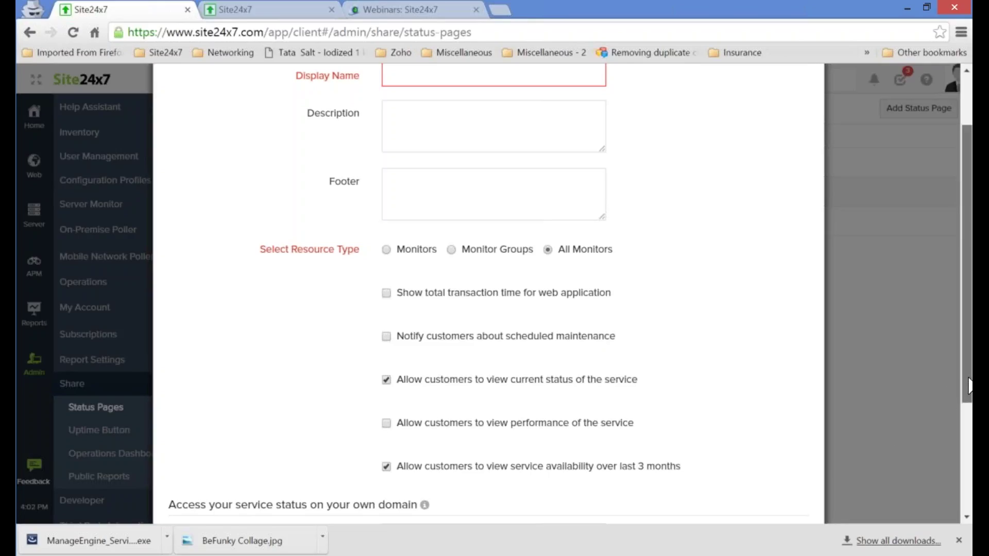
{"action": "left_click_drag", "start_coordinate": [969, 385], "coordinate": [967, 359]}
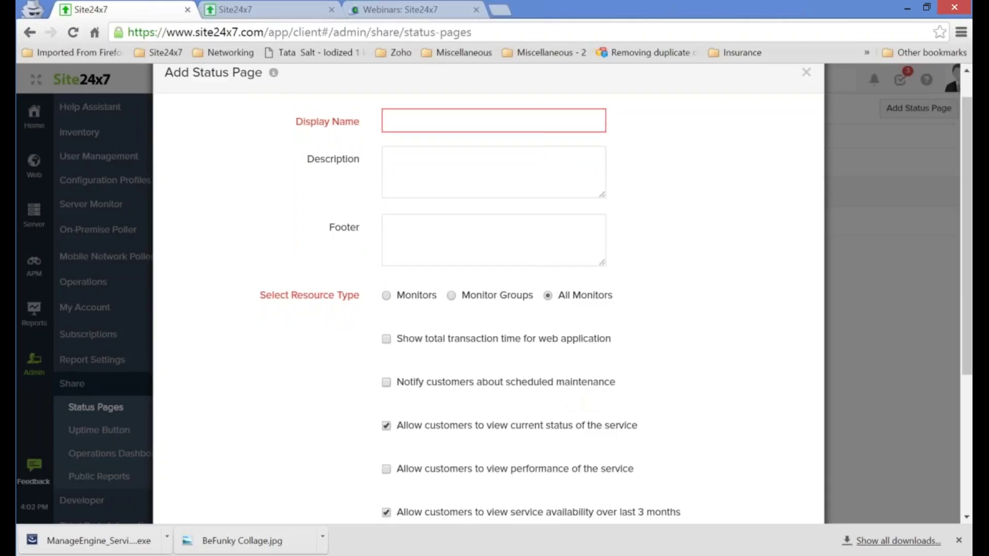
{"action": "left_click_drag", "start_coordinate": [971, 353], "coordinate": [971, 402]}
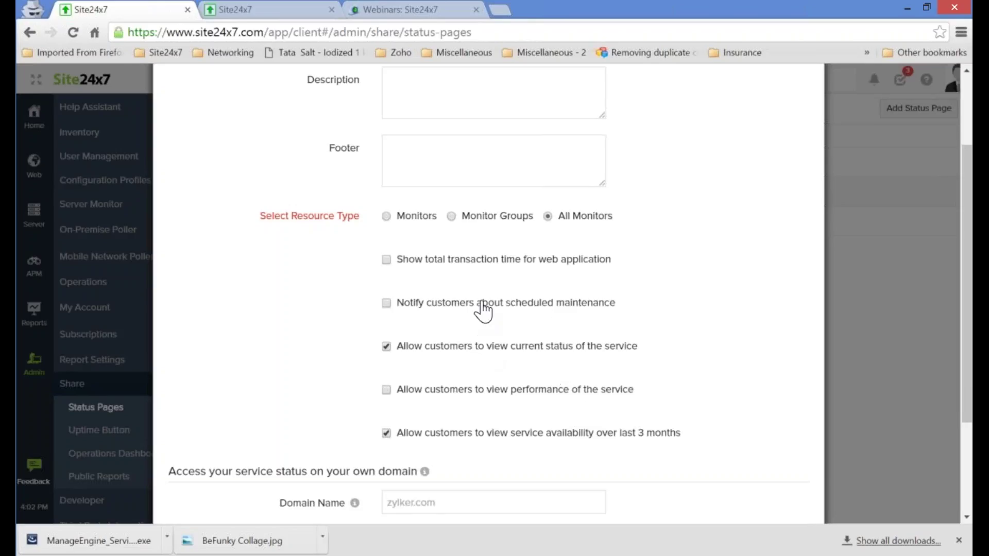
{"action": "left_click_drag", "start_coordinate": [970, 369], "coordinate": [961, 309]}
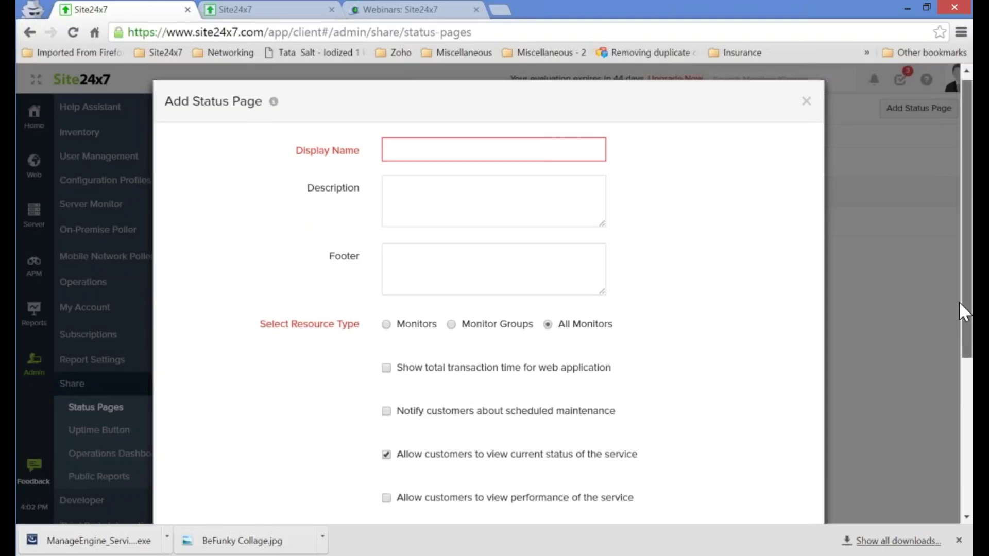
{"action": "mouse_move", "coordinate": [959, 302]}
{"action": "left_mouse_down"}
{"action": "mouse_move", "coordinate": [966, 442]}
{"action": "mouse_move", "coordinate": [965, 306]}
{"action": "left_mouse_up"}
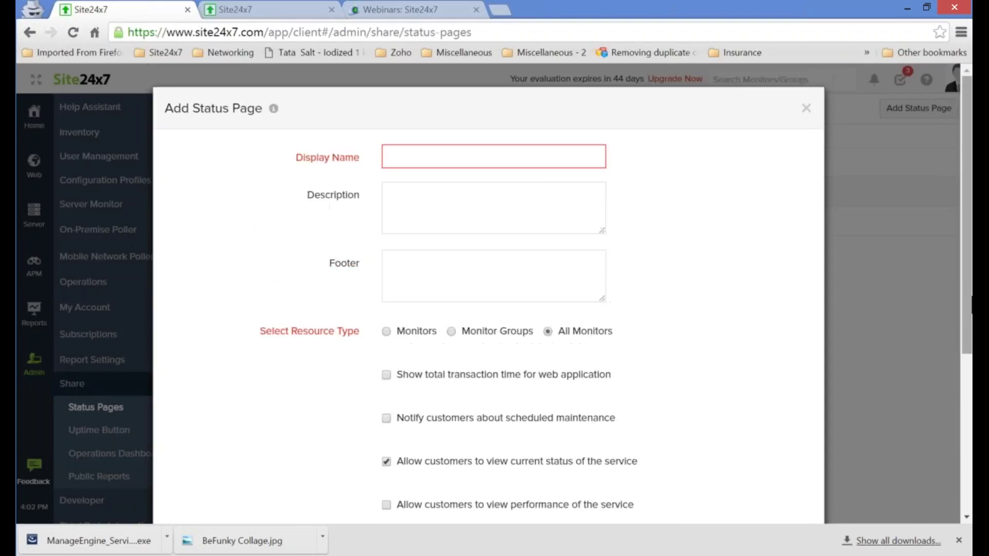
Set the status page's display name to "Test Demo" and its description to "Status Demo"
{"action": "left_click", "coordinate": [486, 156]}
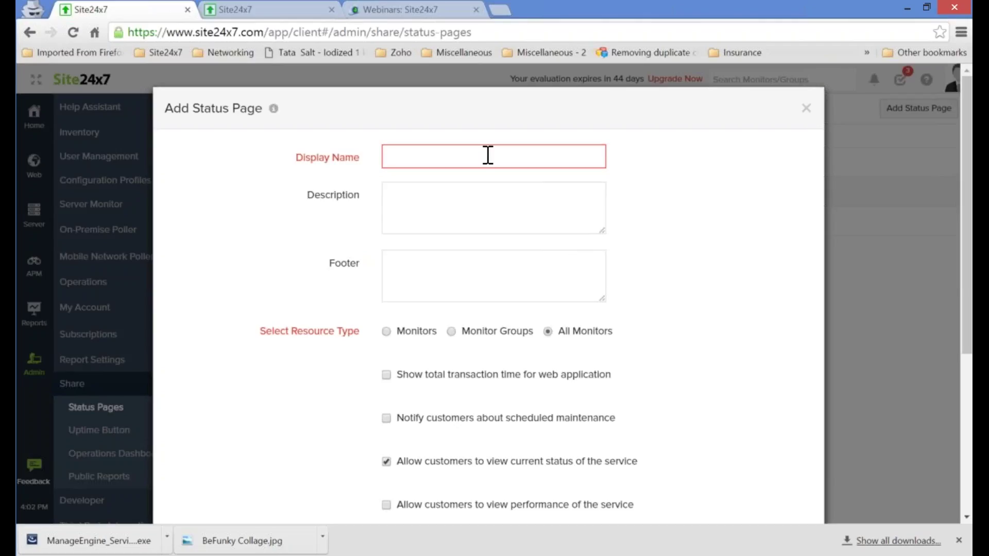
{"action": "type", "text": "Test Tes"}
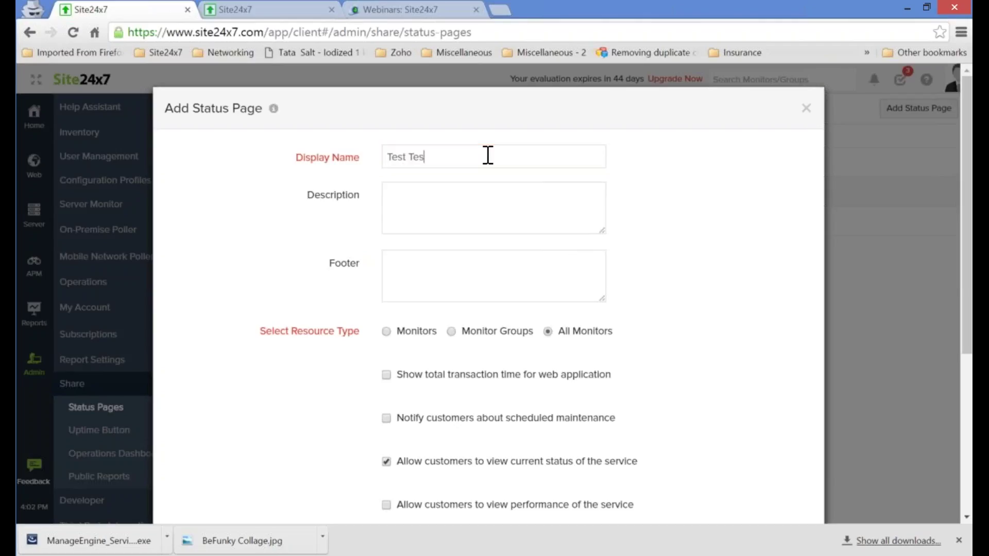
{"action": "key", "text": "BackSpace"}
{"action": "key", "text": "BackSpace"}
{"action": "key", "text": "BackSpace"}
{"action": "type", "text": "Demo"}
{"action": "key", "text": "Tab"}
{"action": "type", "text": "Status Demo"}
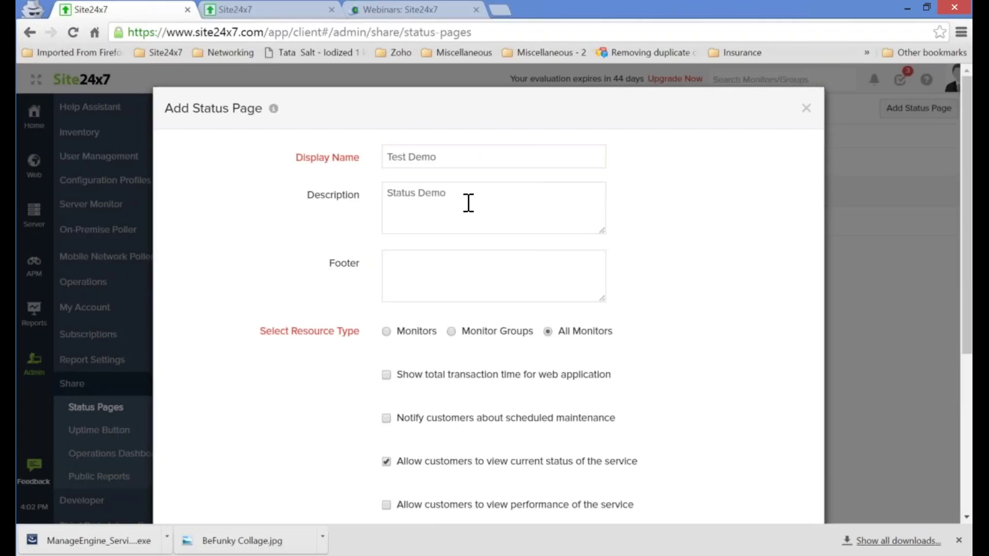
Enable total transaction time, scheduled maintenance notifications and service performance viewing for the status page, and save it
{"action": "left_click", "coordinate": [387, 374]}
{"action": "left_click", "coordinate": [386, 418]}
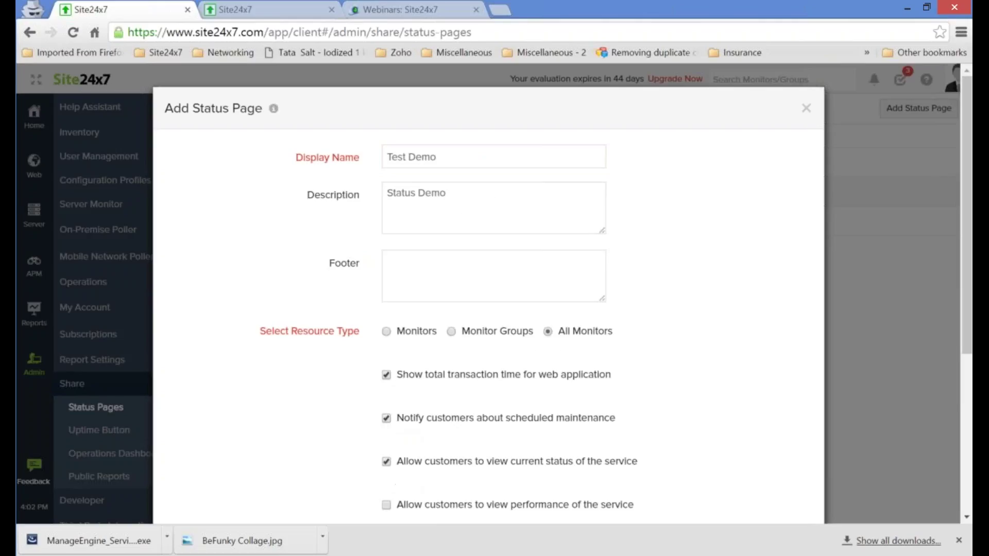
{"action": "left_click", "coordinate": [386, 505]}
{"action": "left_click_drag", "start_coordinate": [969, 314], "coordinate": [968, 466]}
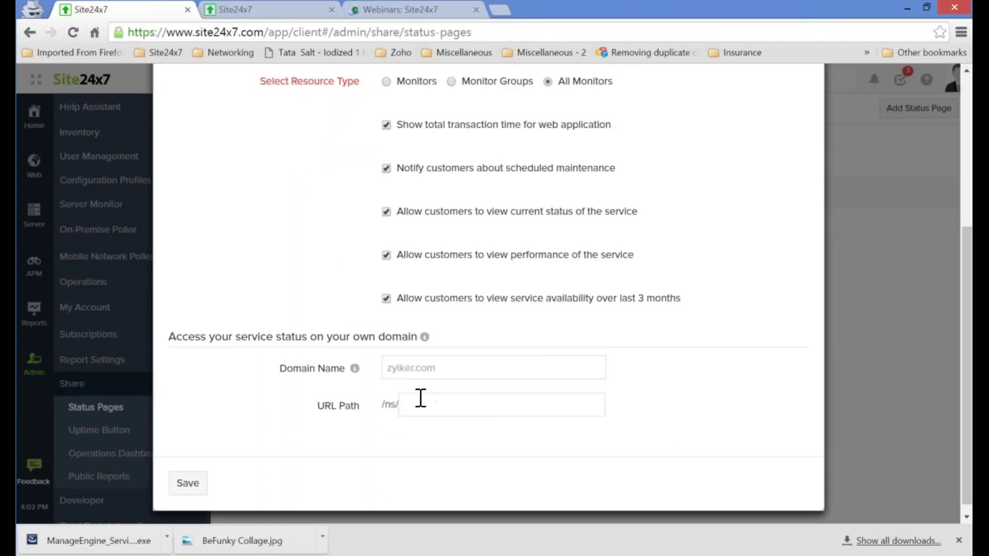
{"action": "mouse_move", "coordinate": [426, 341]}
{"action": "left_click", "coordinate": [188, 485]}
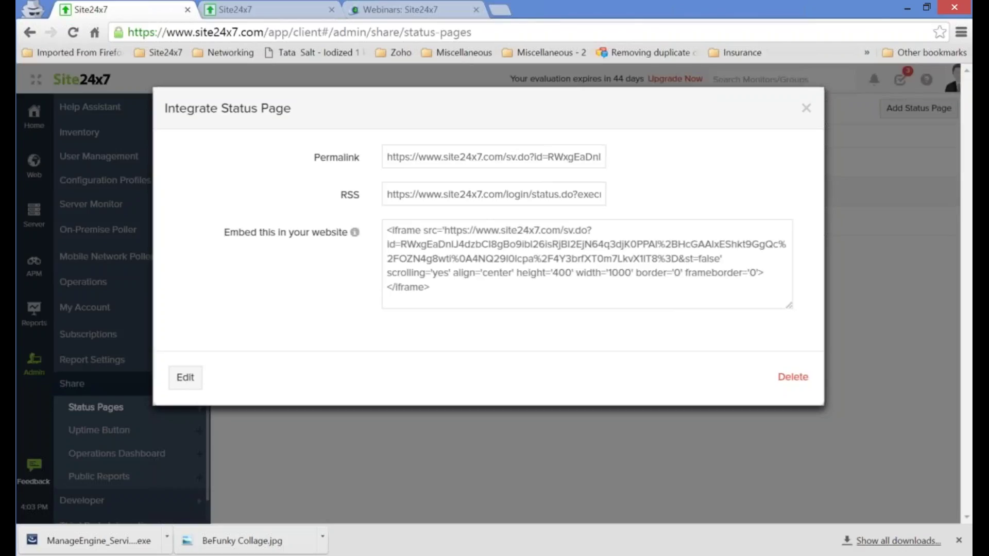
Review the new status page through its permalink in a separate browser tab, and select its website embed code
{"action": "left_click", "coordinate": [493, 157]}
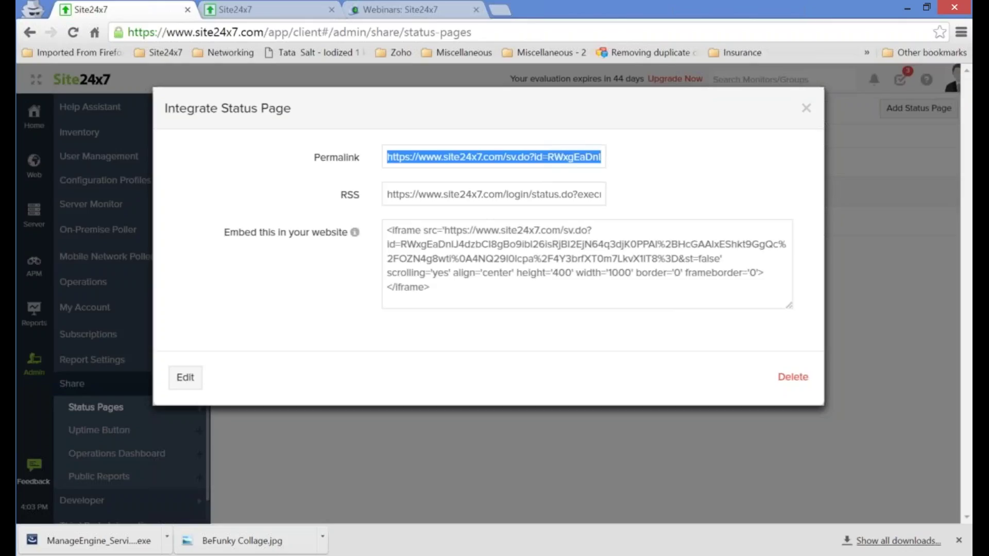
{"action": "left_click", "coordinate": [499, 9]}
{"action": "key", "text": "ctrl+v"}
{"action": "key", "text": "Return"}
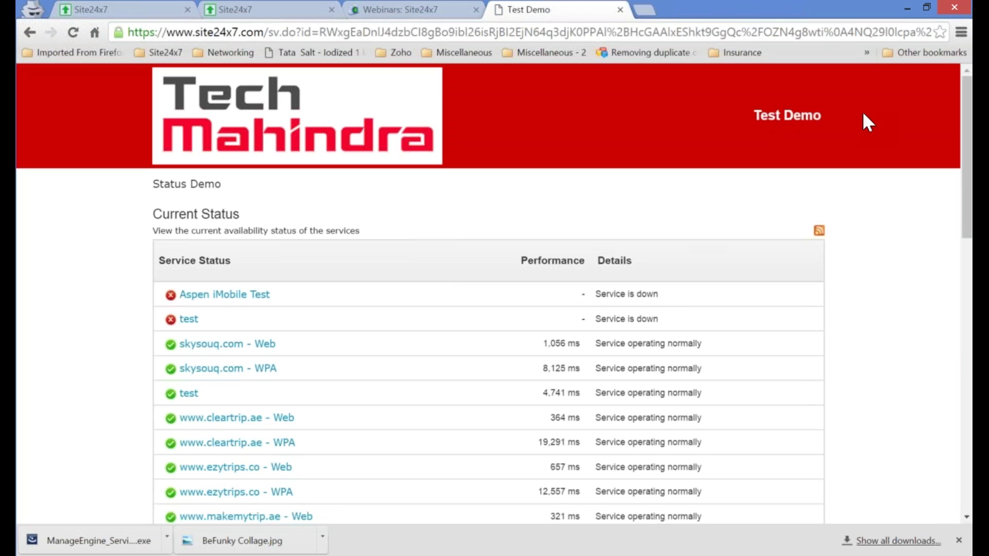
{"action": "left_click_drag", "start_coordinate": [961, 132], "coordinate": [969, 423]}
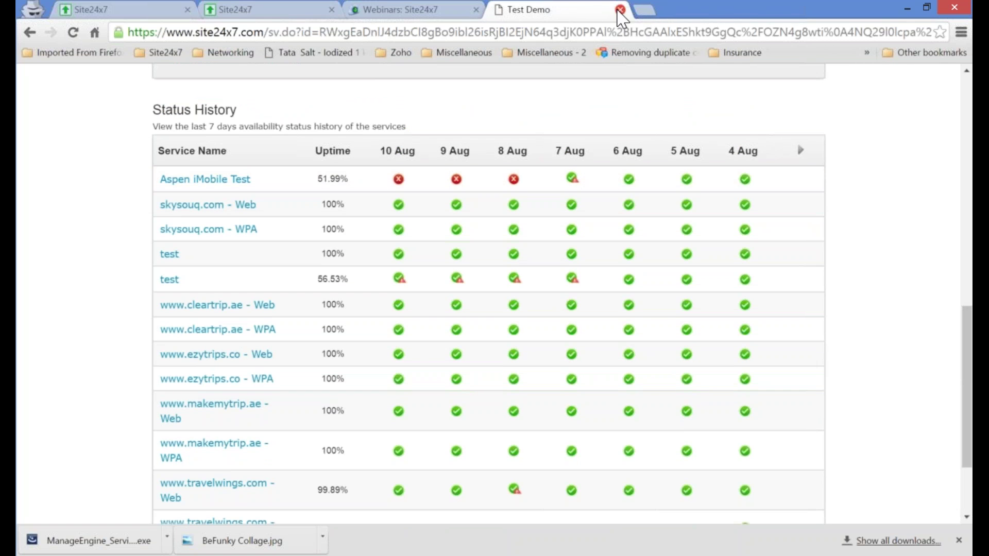
{"action": "left_click", "coordinate": [621, 10]}
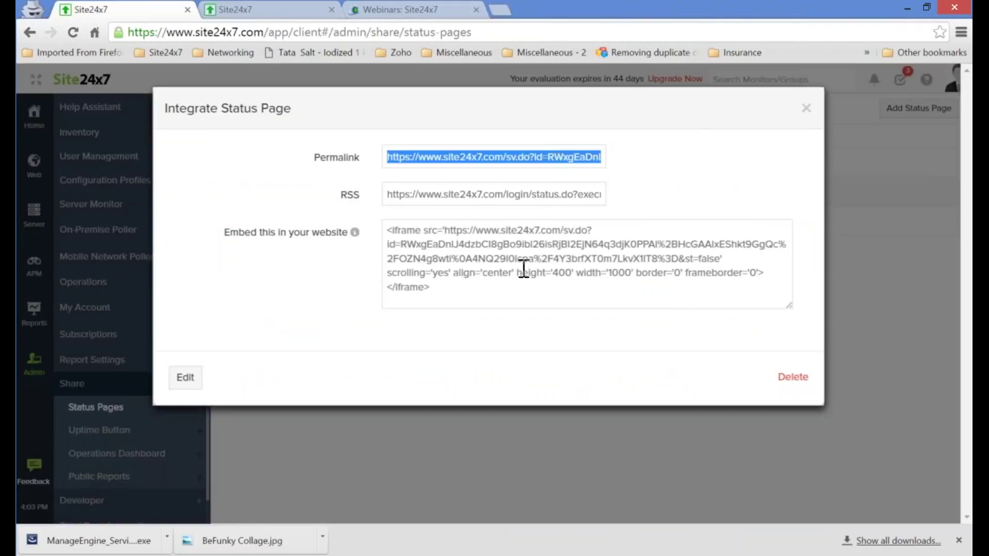
{"action": "left_click", "coordinate": [491, 268]}
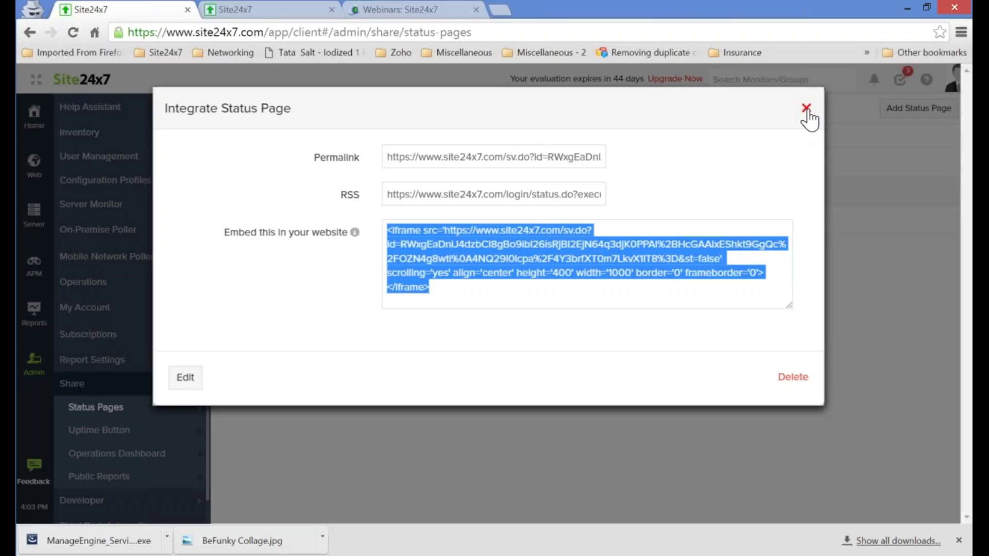
{"action": "left_click", "coordinate": [807, 110]}
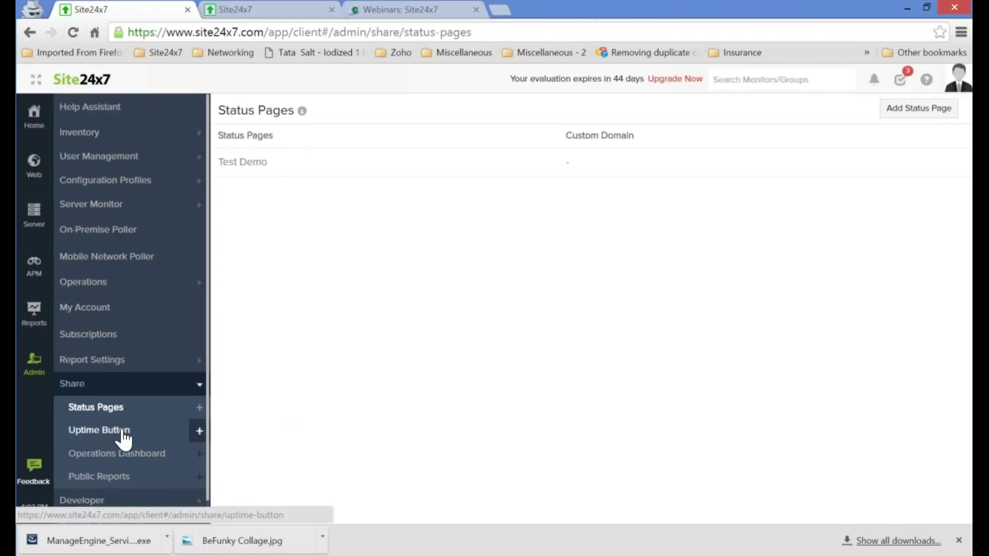
Add an uptime button for the Aspen iMobile Test monitor, save it and close its integration details
{"action": "left_click", "coordinate": [124, 433]}
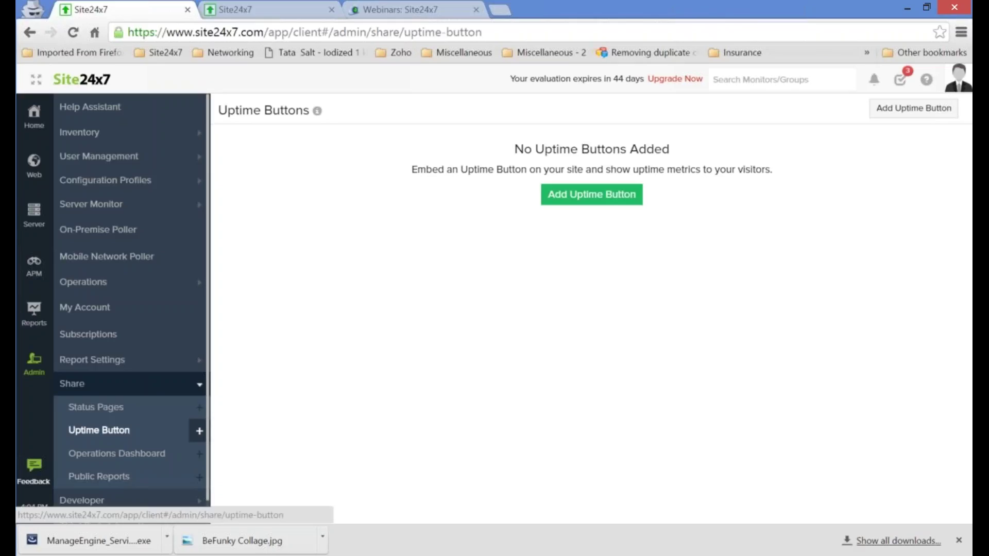
{"action": "left_click", "coordinate": [589, 198]}
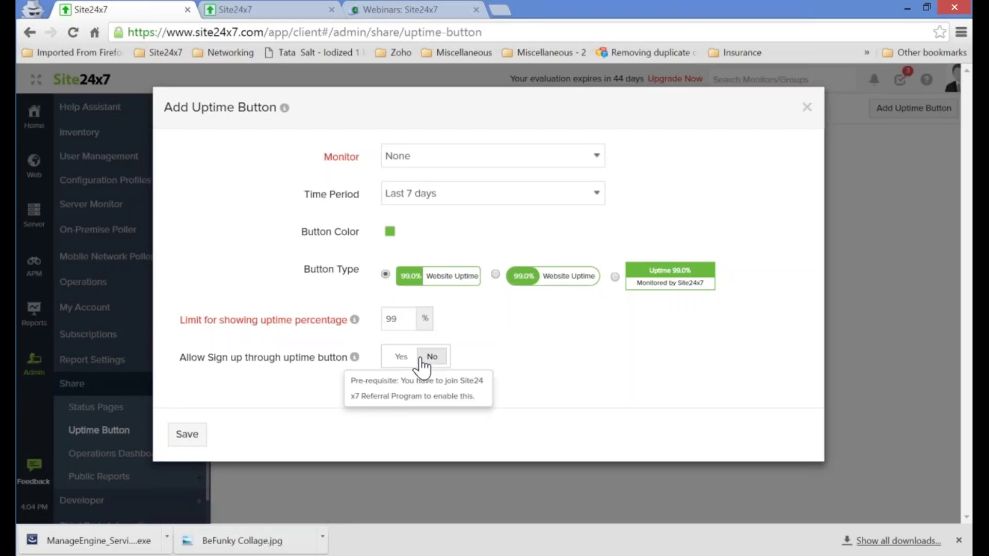
{"action": "left_click", "coordinate": [442, 157]}
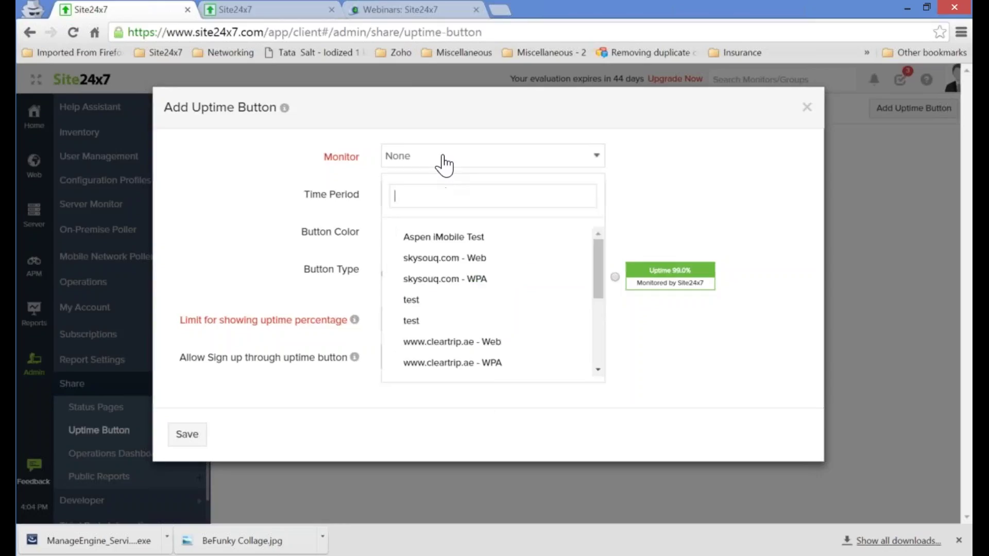
{"action": "left_click", "coordinate": [399, 231]}
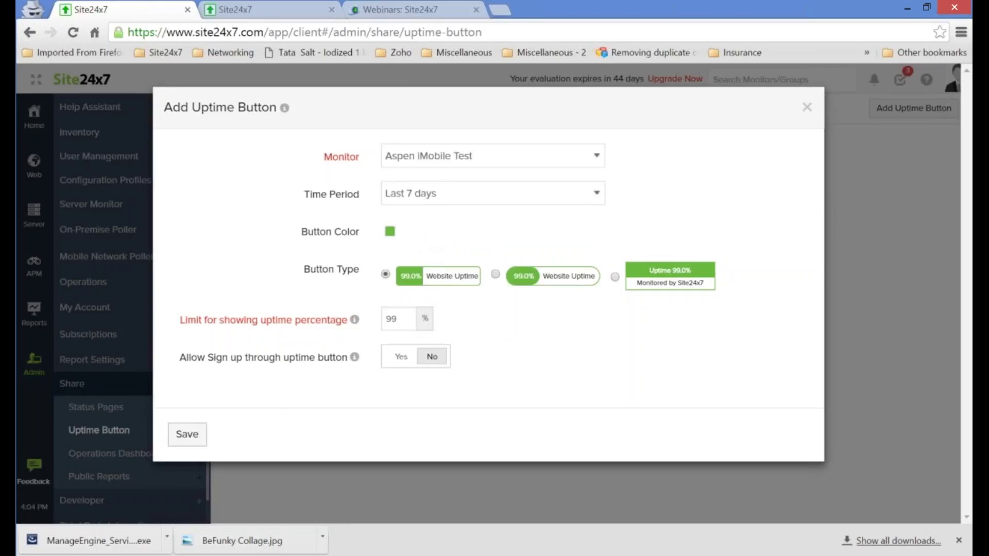
{"action": "left_click", "coordinate": [187, 435]}
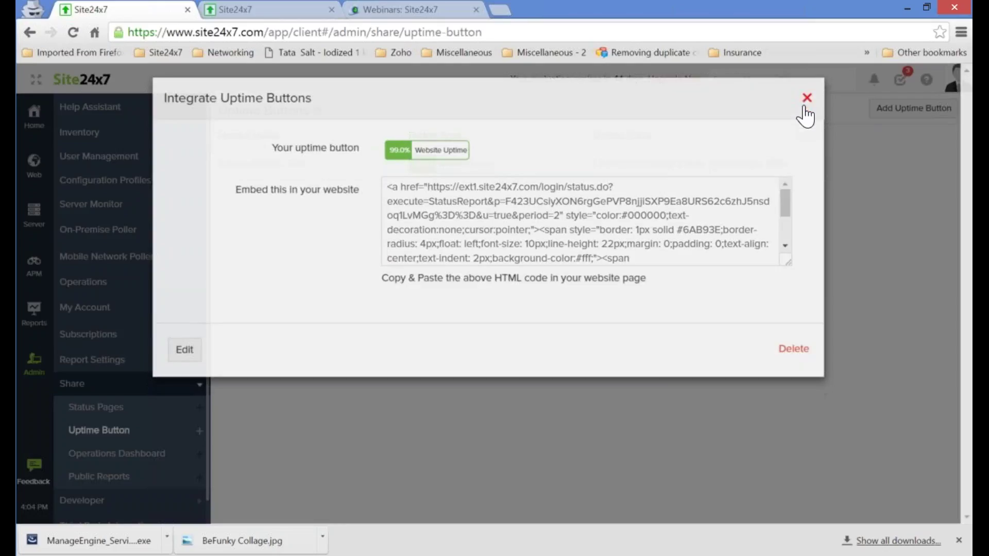
{"action": "left_click", "coordinate": [806, 111]}
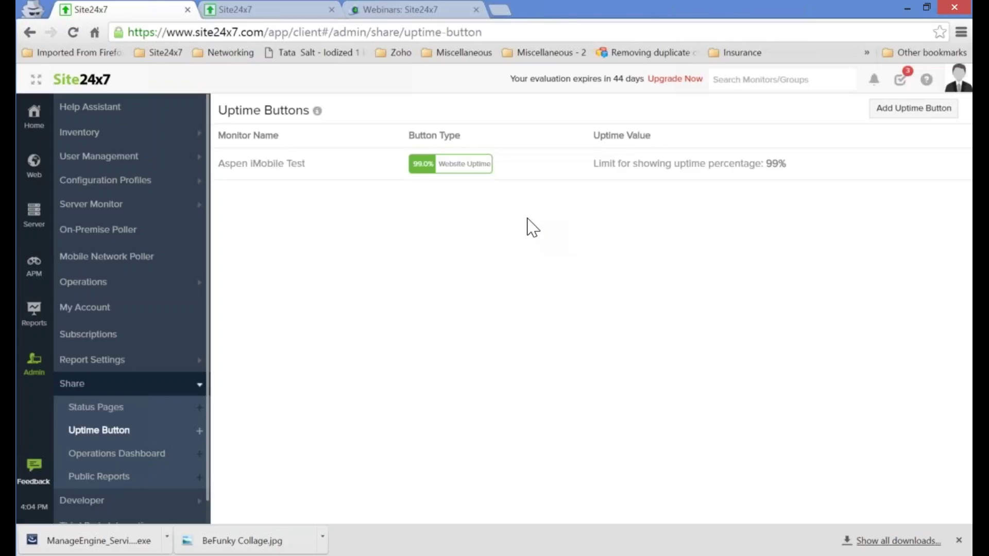
Start adding an operations dashboard and choose Layout 2 for it
{"action": "left_click", "coordinate": [116, 458]}
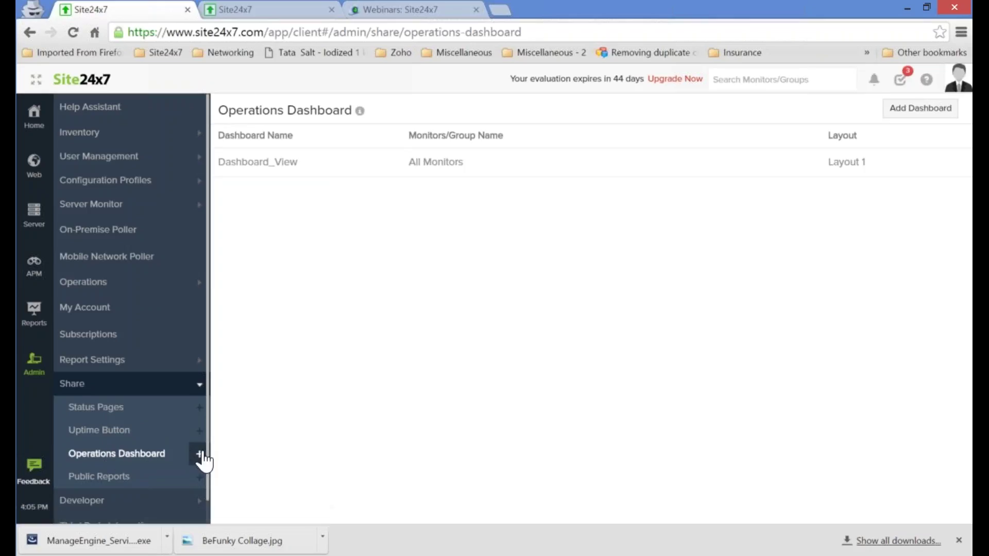
{"action": "left_click", "coordinate": [909, 120]}
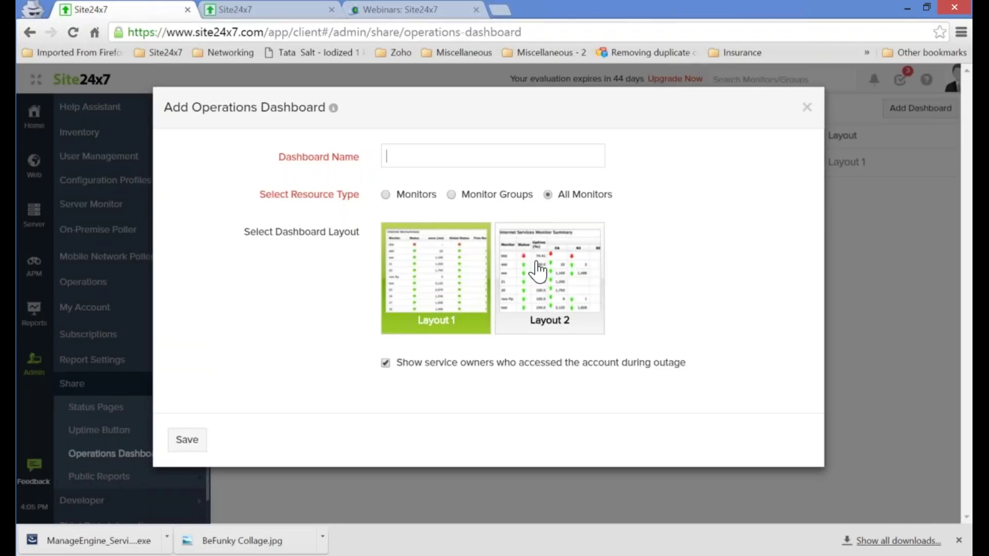
{"action": "left_click", "coordinate": [539, 271]}
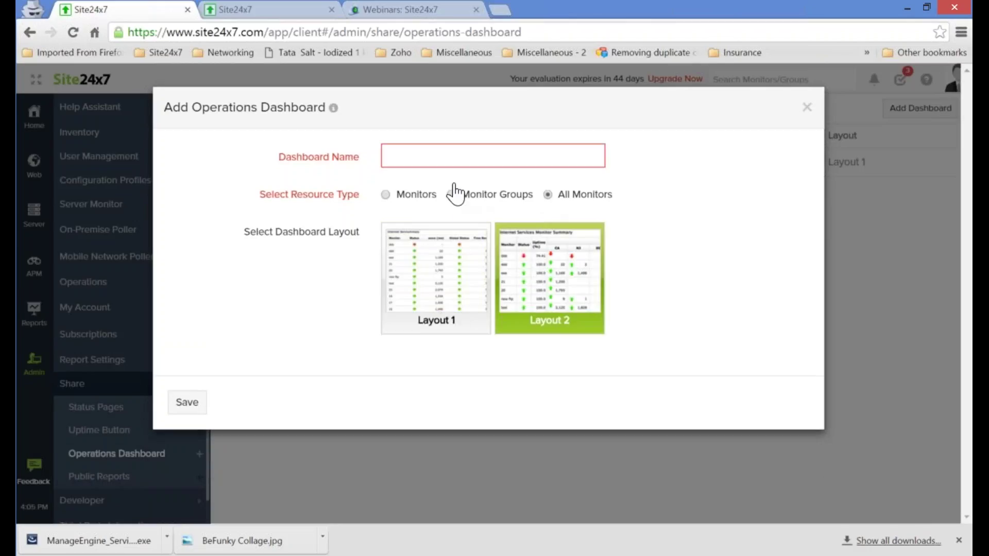
{"action": "left_click", "coordinate": [386, 196]}
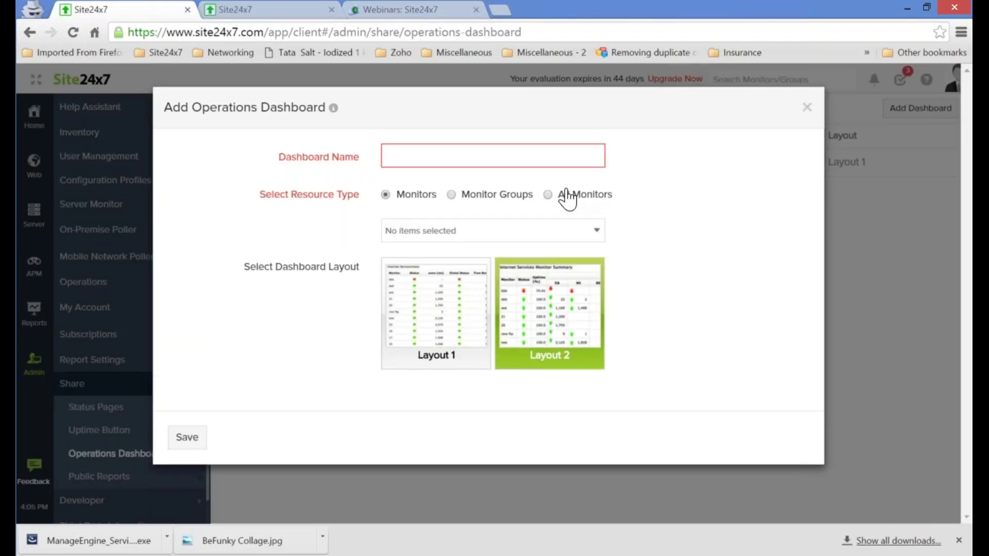
{"action": "left_click", "coordinate": [546, 232]}
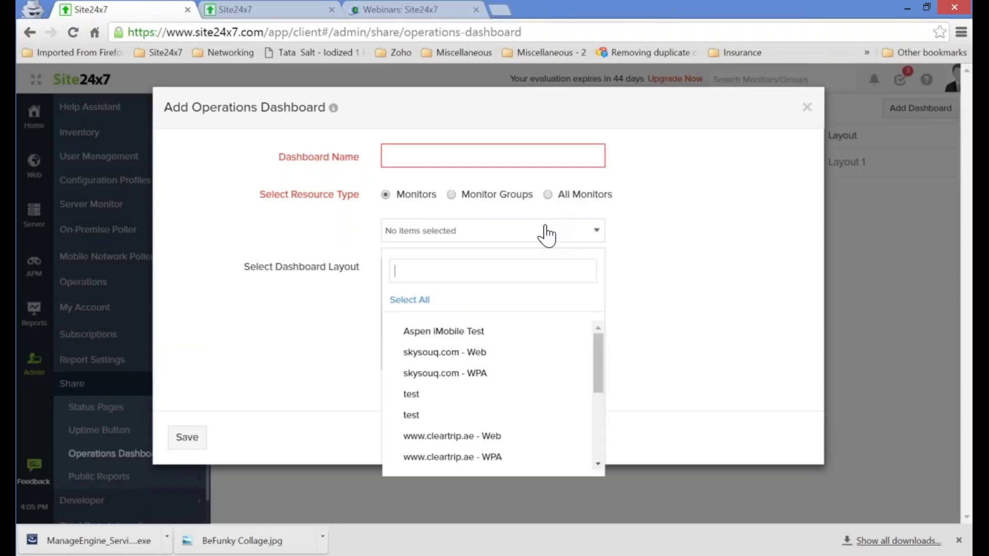
{"action": "left_click", "coordinate": [465, 334]}
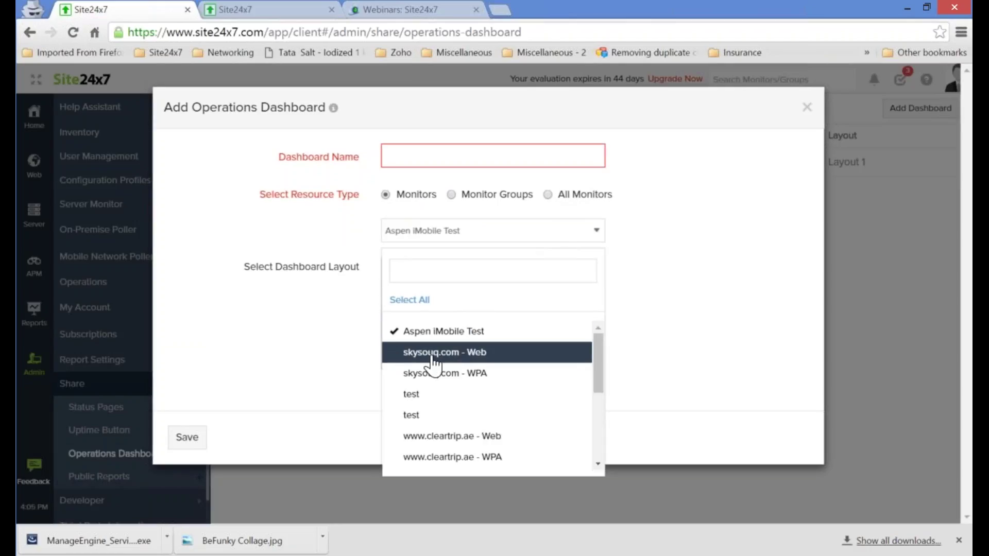
{"action": "left_click", "coordinate": [409, 301]}
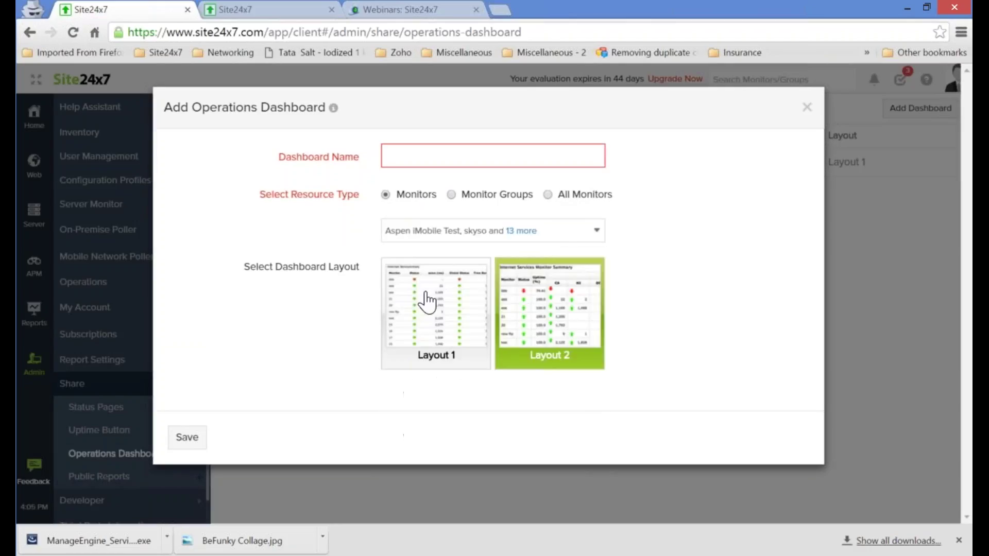
{"action": "left_click", "coordinate": [548, 196]}
Name the operations dashboard "ads" and save it
{"action": "left_click", "coordinate": [536, 157]}
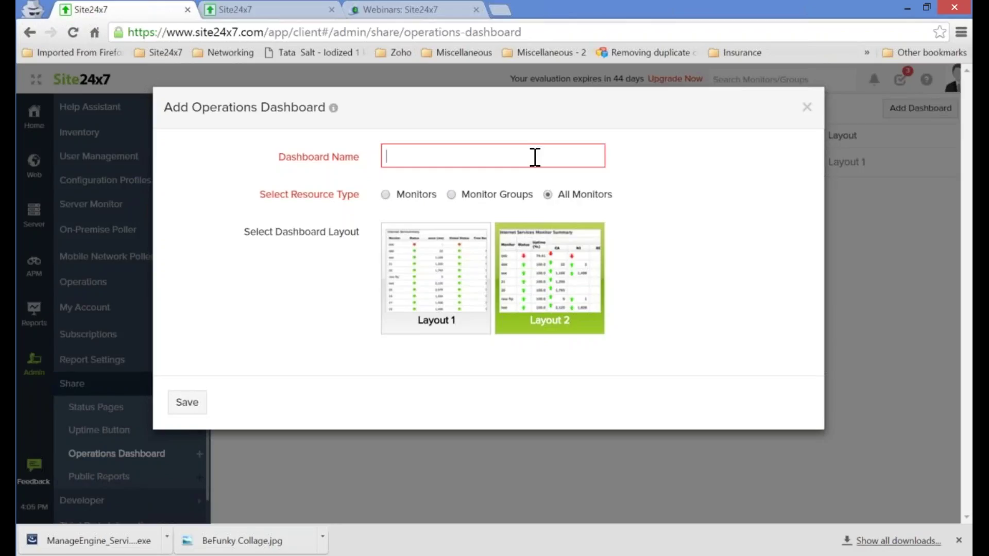
{"action": "type", "text": "ads"}
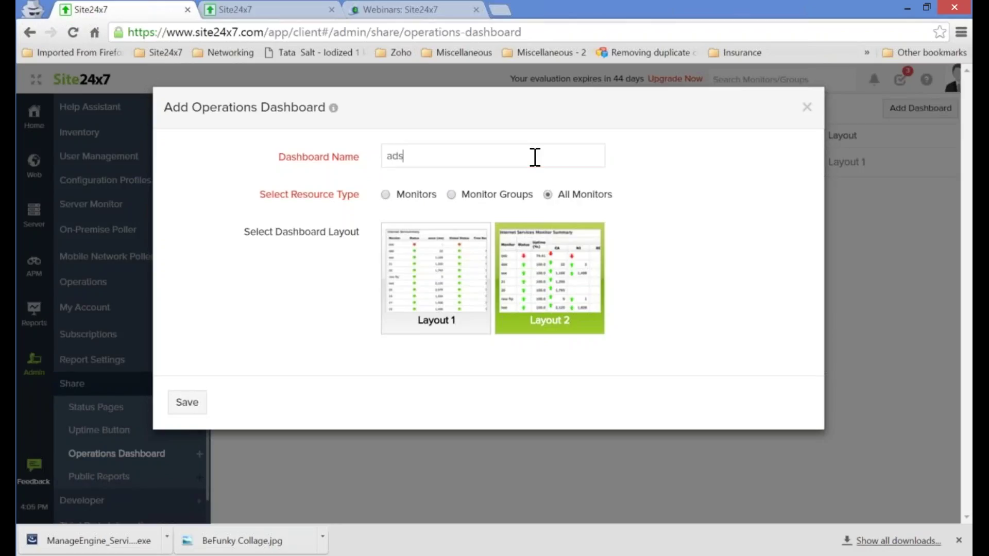
{"action": "left_click", "coordinate": [188, 407]}
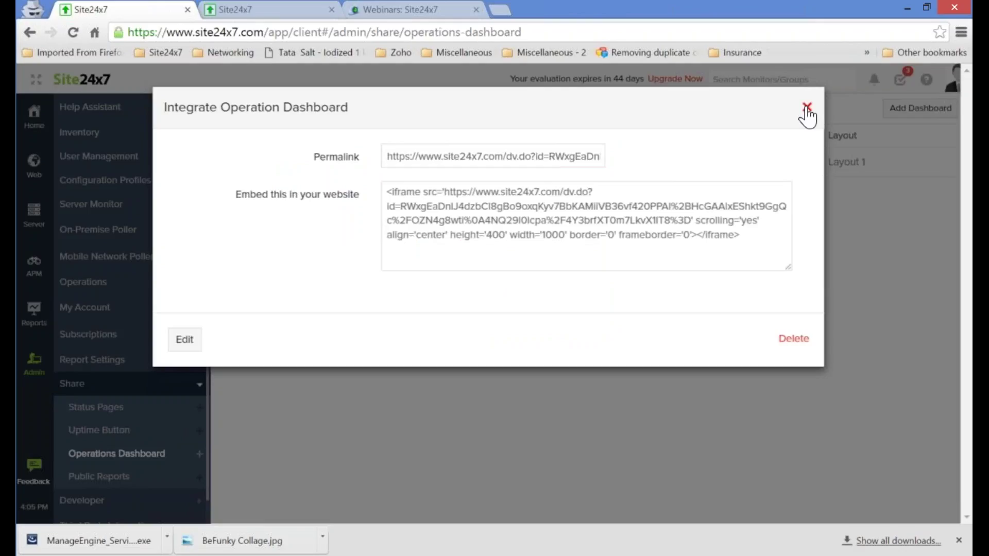
Close the operations dashboard's integration details and examine the report types and report periods offered for publishing a public report
{"action": "left_click", "coordinate": [806, 109]}
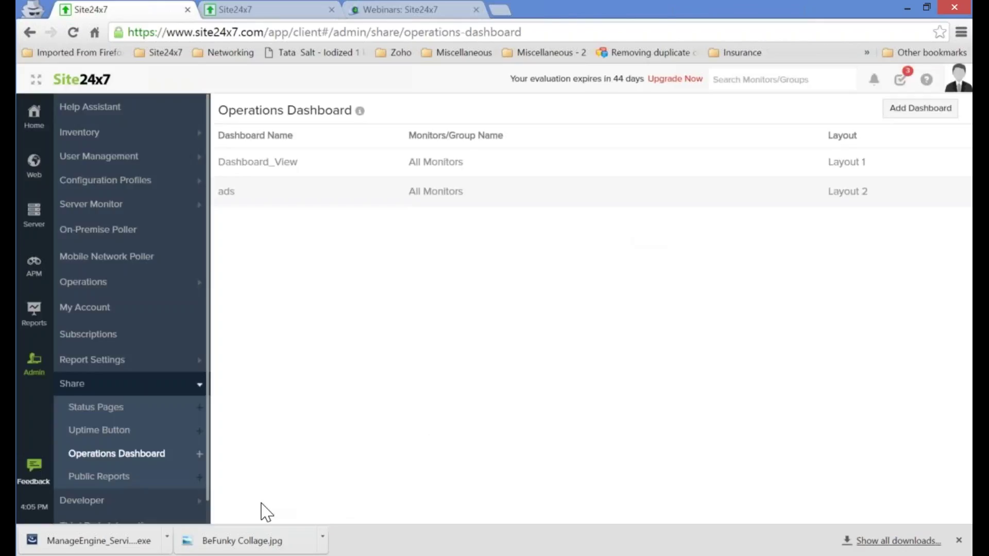
{"action": "left_click", "coordinate": [102, 477]}
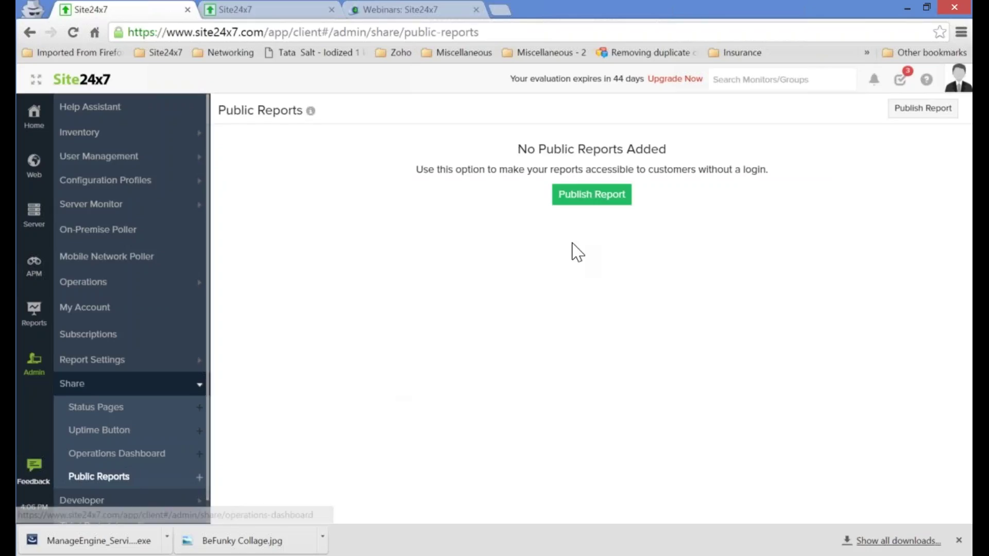
{"action": "left_click", "coordinate": [587, 196]}
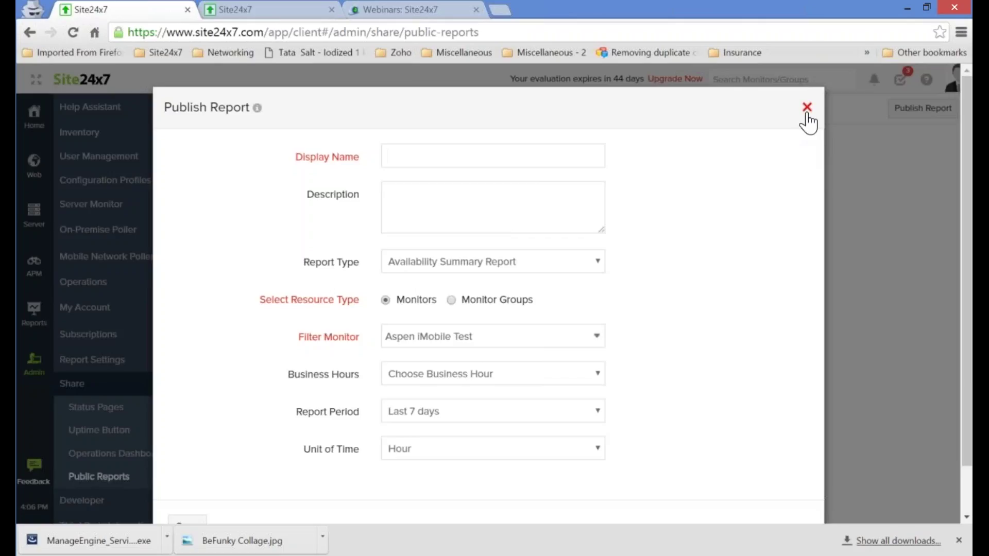
{"action": "left_click", "coordinate": [598, 262]}
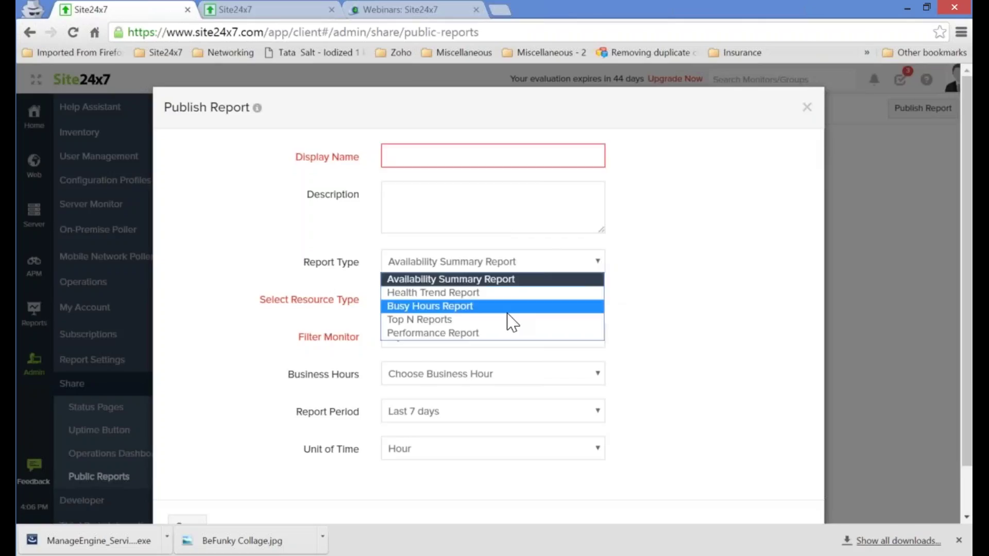
{"action": "left_click", "coordinate": [680, 280]}
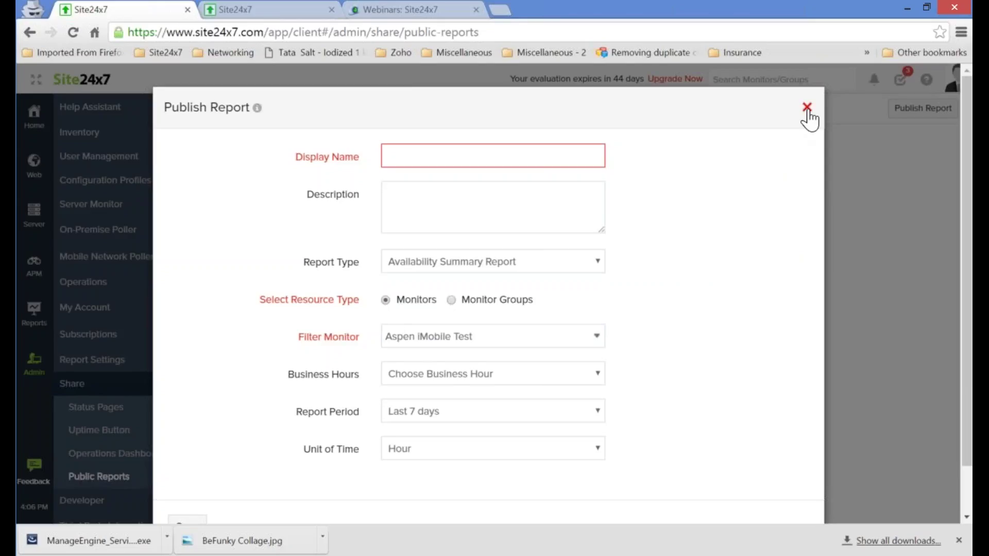
{"action": "left_click", "coordinate": [591, 416]}
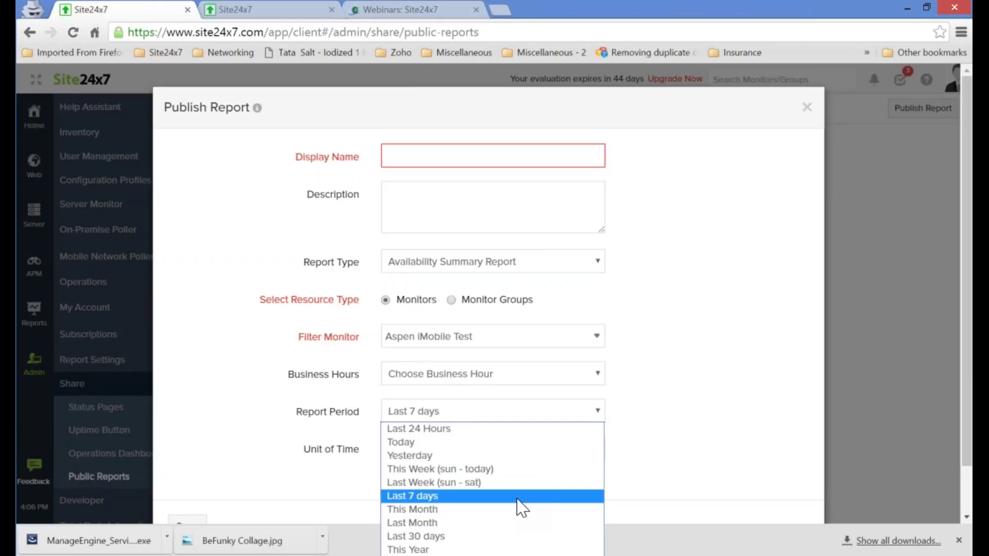
{"action": "left_click", "coordinate": [659, 469]}
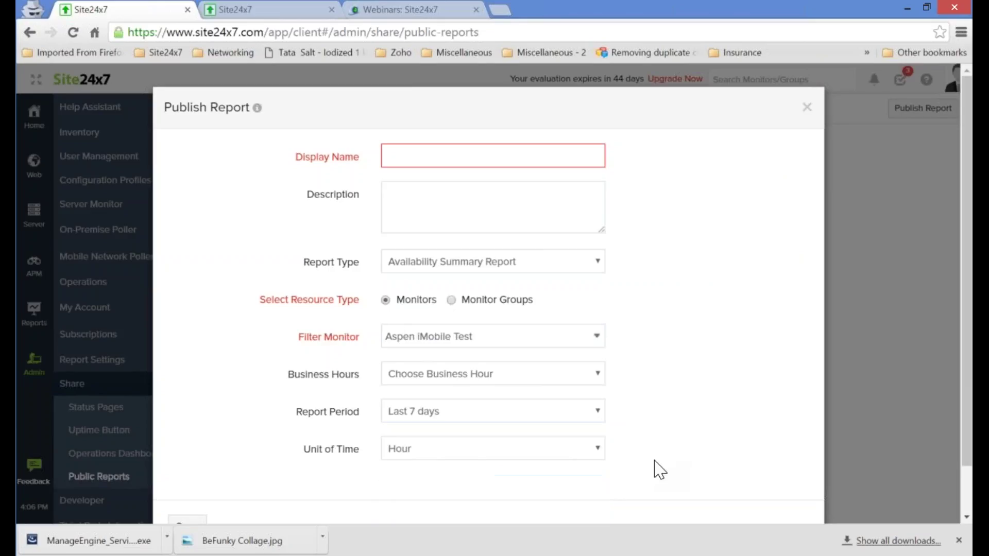
{"action": "left_click", "coordinate": [807, 108]}
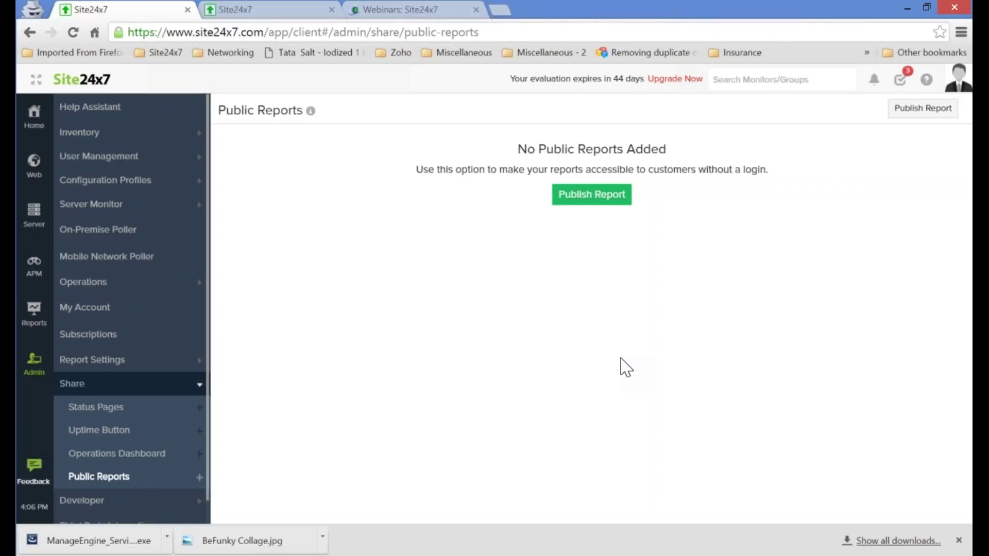
{"action": "key", "text": "alt+Tab"}
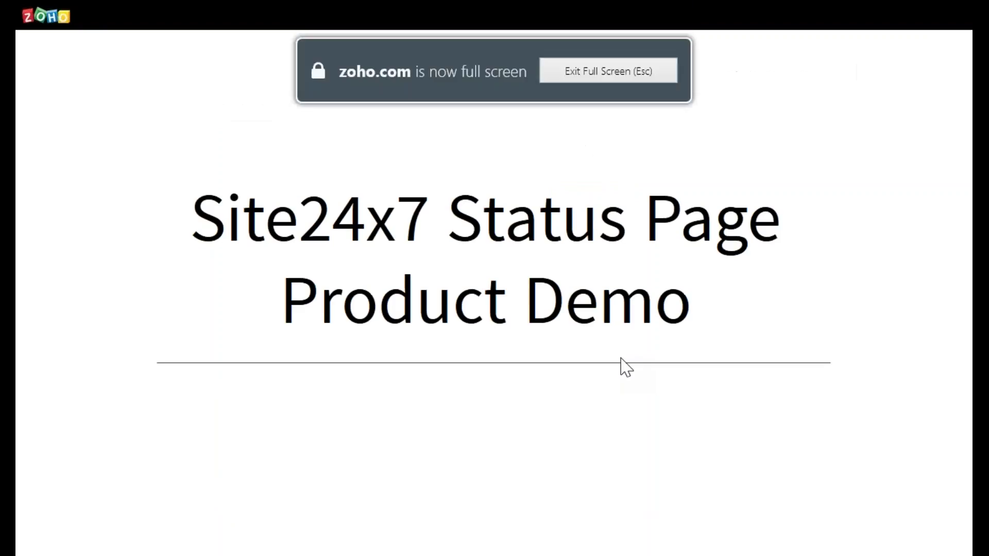
{"action": "key", "text": "Right"}
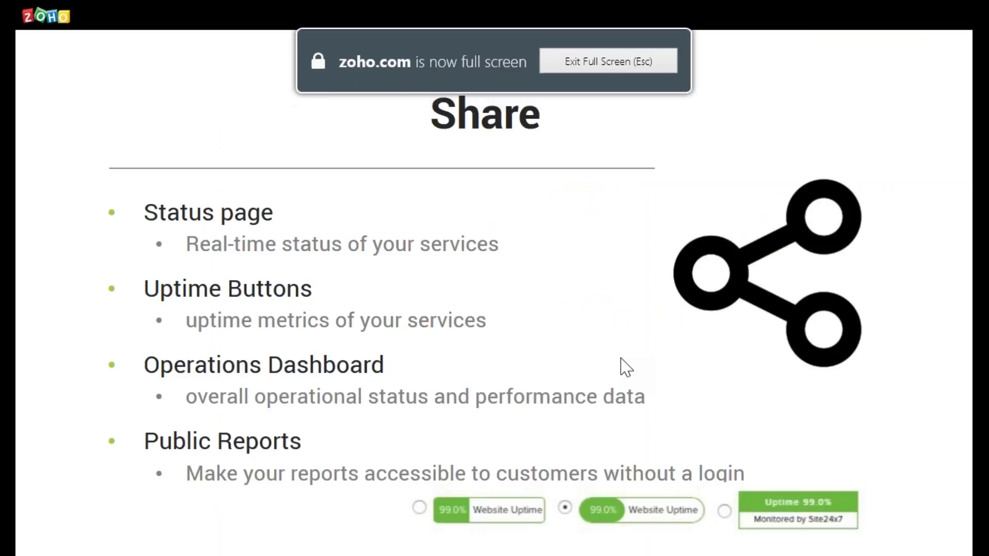
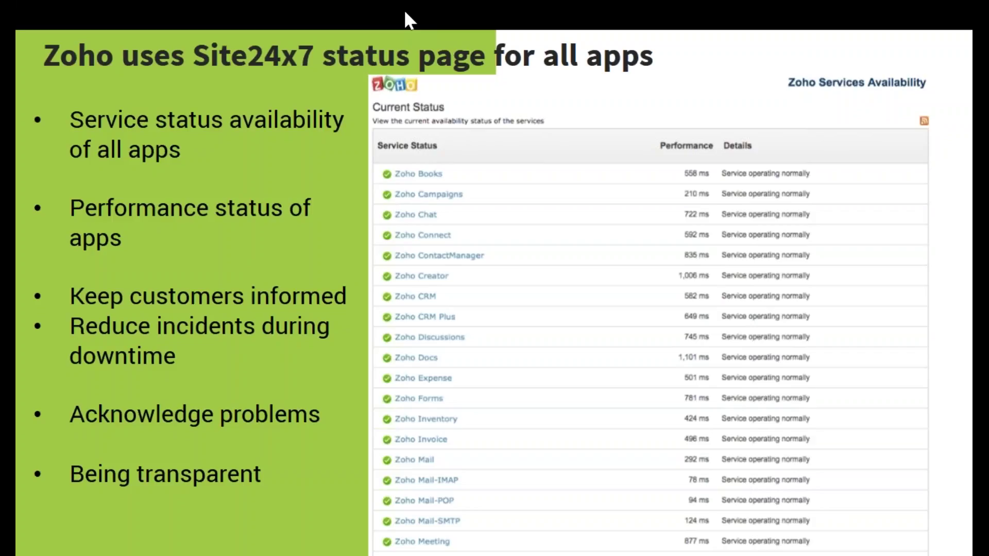
{"action": "key", "text": "Right"}
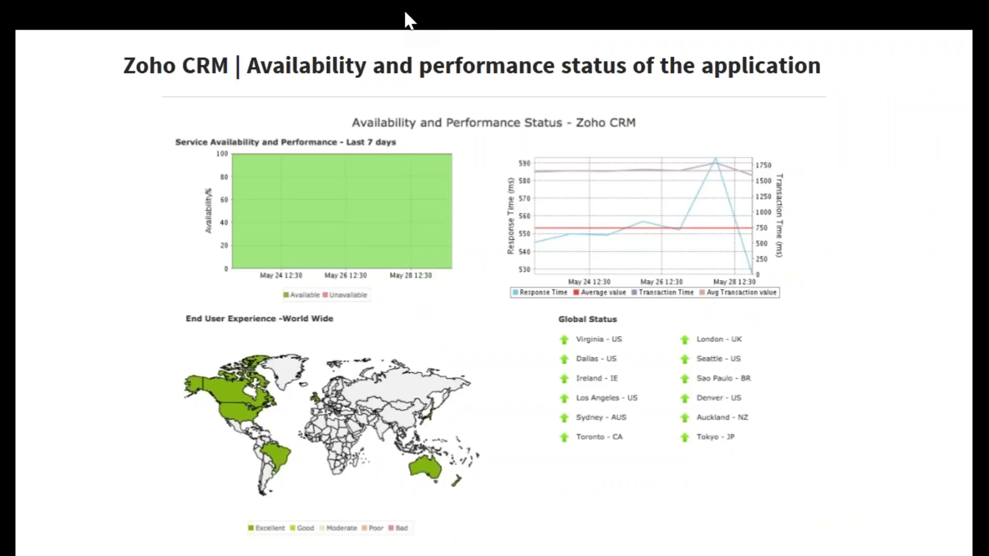
{"action": "key", "text": "Right"}
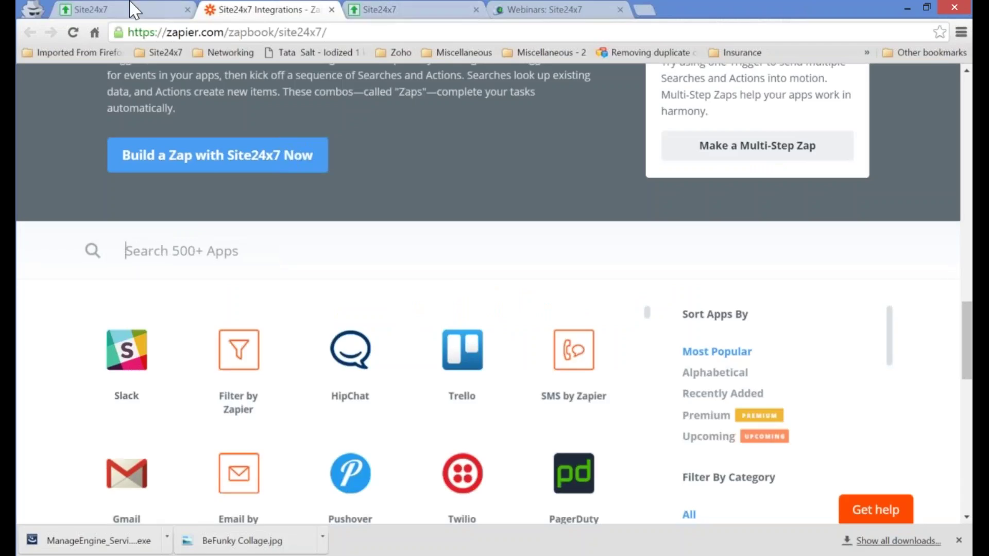
Return to the Site24x7 console and review the monitor types that can be added to the inventory
{"action": "left_click", "coordinate": [130, 10]}
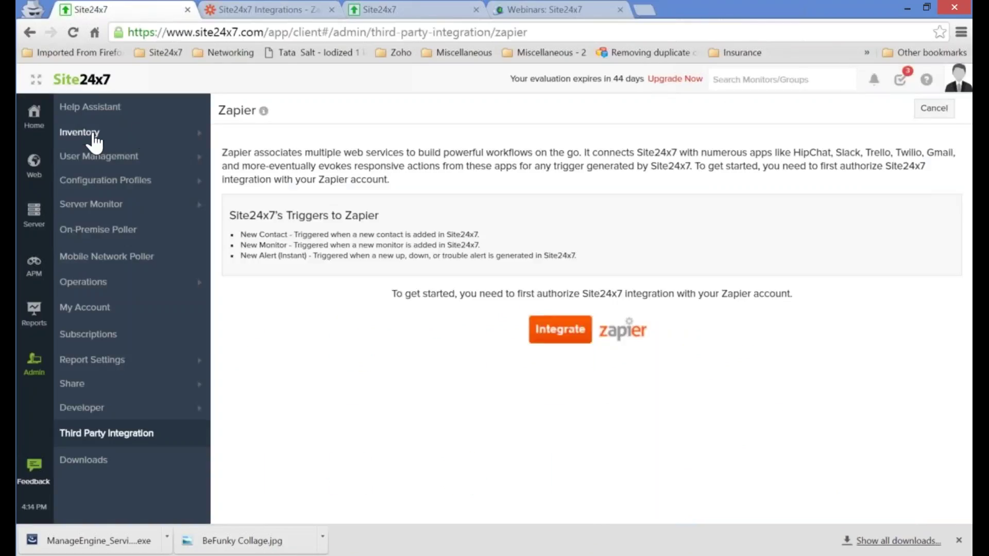
{"action": "left_click", "coordinate": [94, 135]}
{"action": "left_click", "coordinate": [97, 156]}
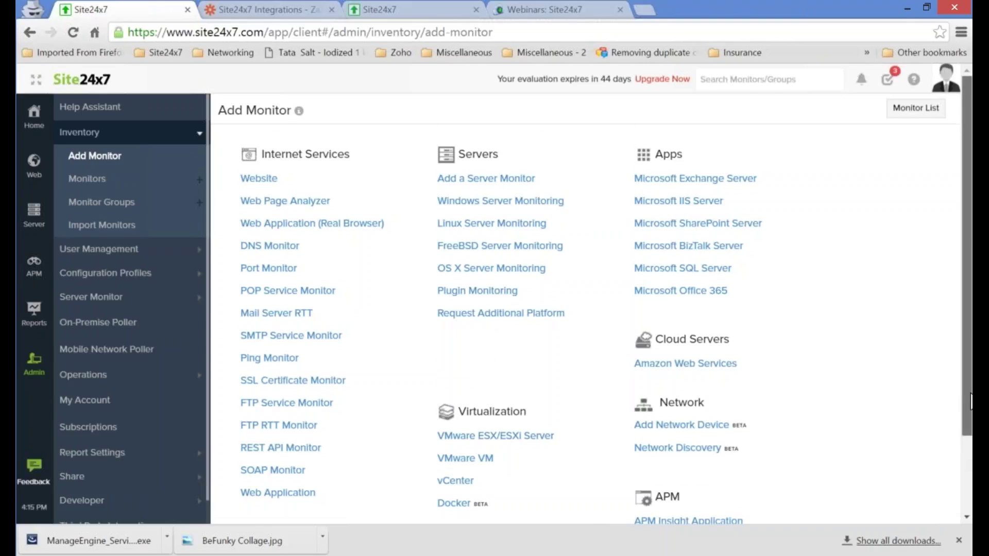
{"action": "left_click_drag", "start_coordinate": [961, 416], "coordinate": [960, 492]}
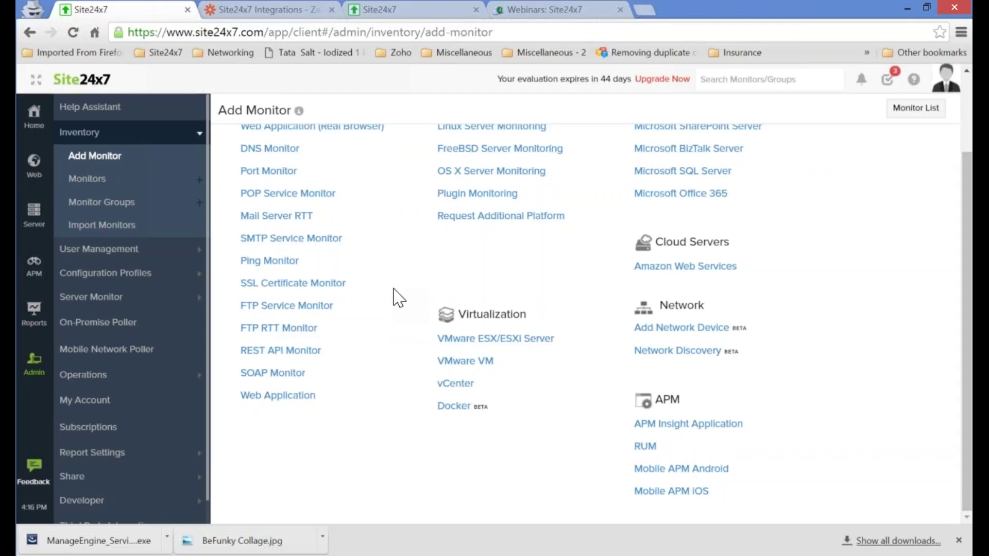
{"action": "key", "text": "alt+Tab"}
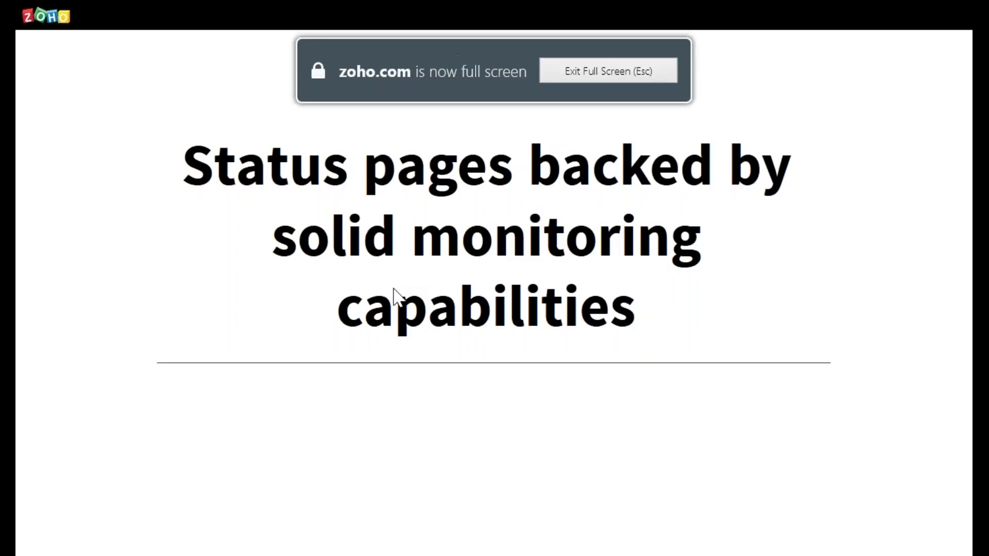
{"action": "key", "text": "Right"}
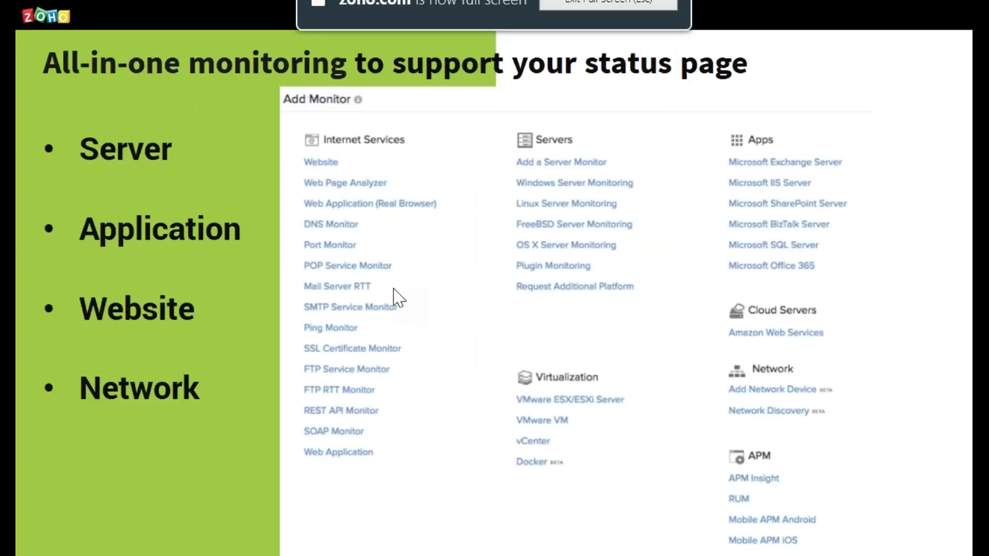
{"action": "key", "text": "Right"}
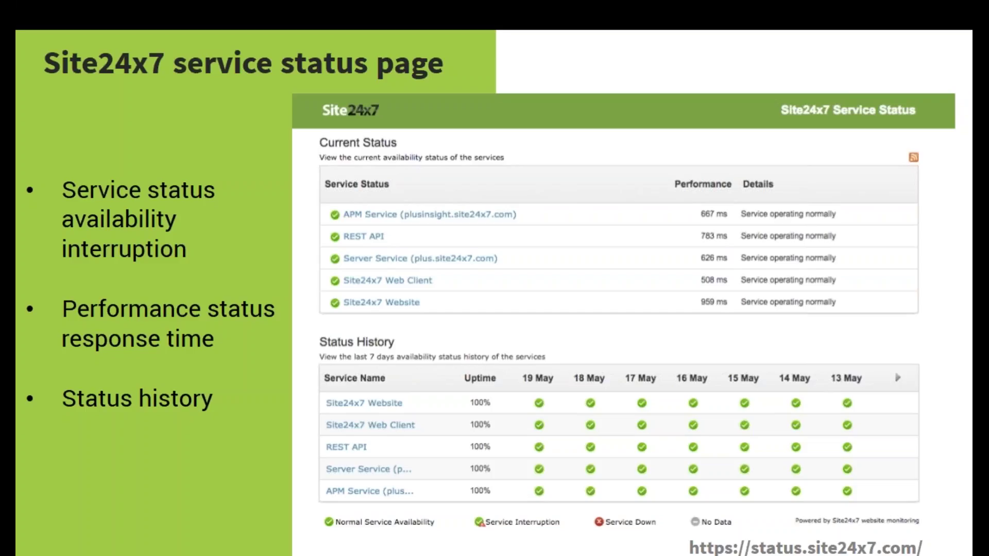
{"action": "key", "text": "Right"}
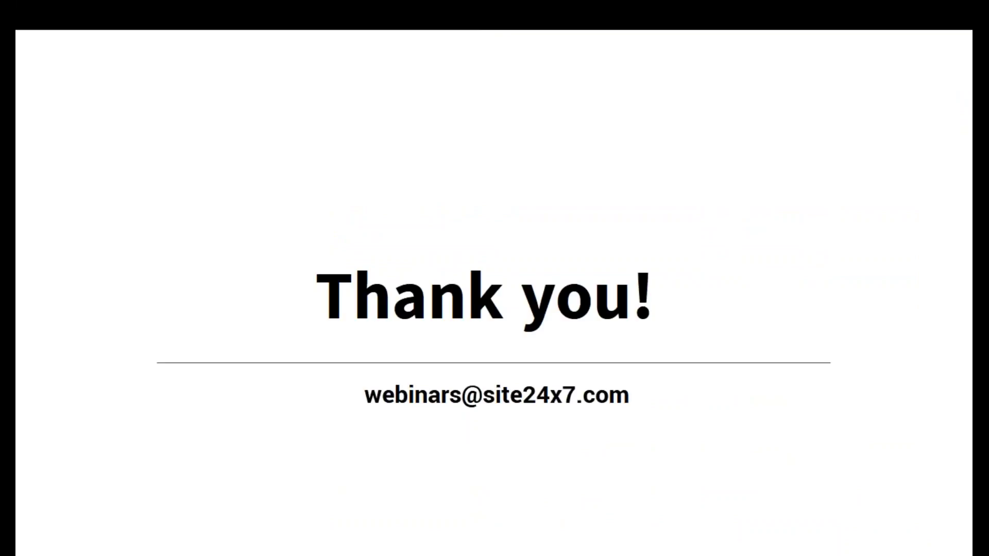
{"action": "key", "text": "Right"}
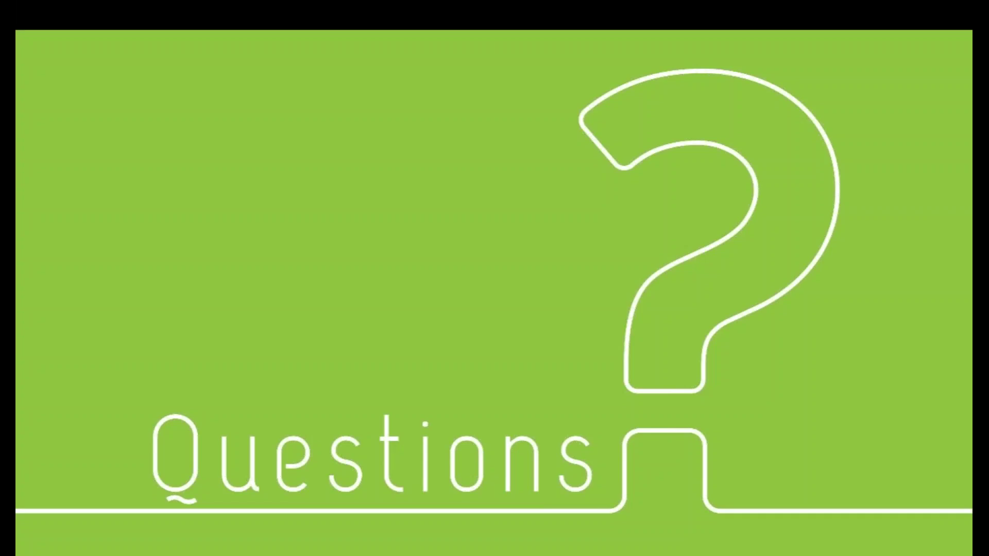
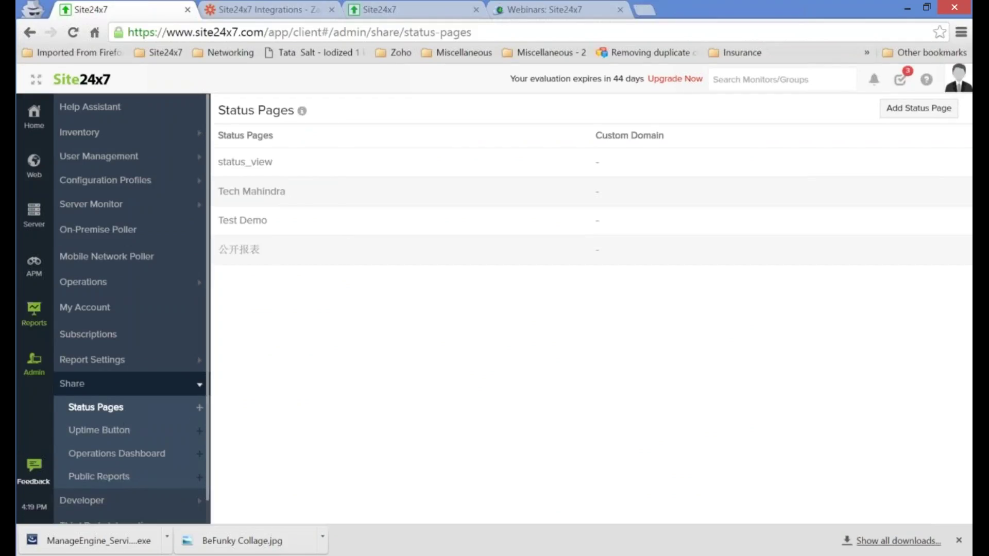
Open the Availability Summary Report for website monitors and review its outage and location details
{"action": "left_click", "coordinate": [34, 312]}
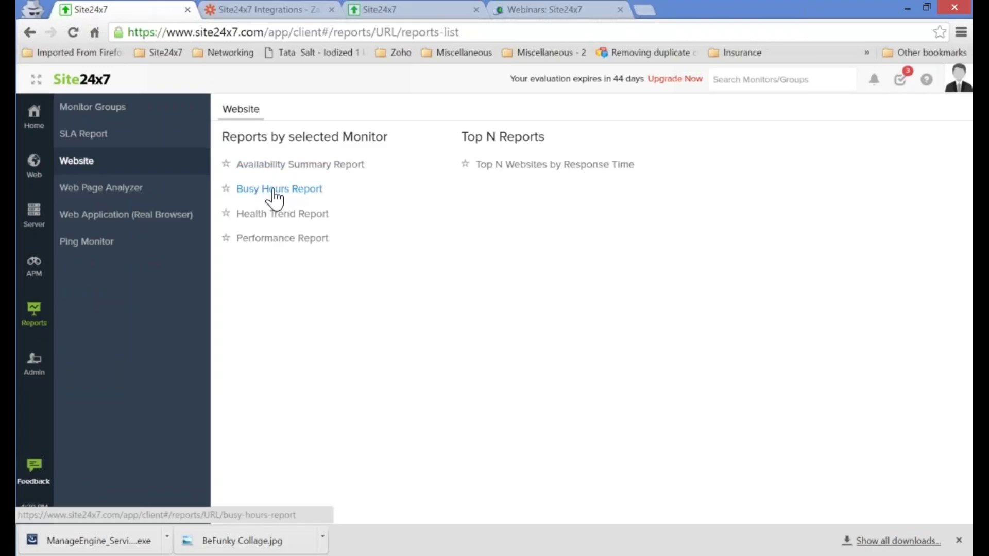
{"action": "left_click", "coordinate": [289, 165]}
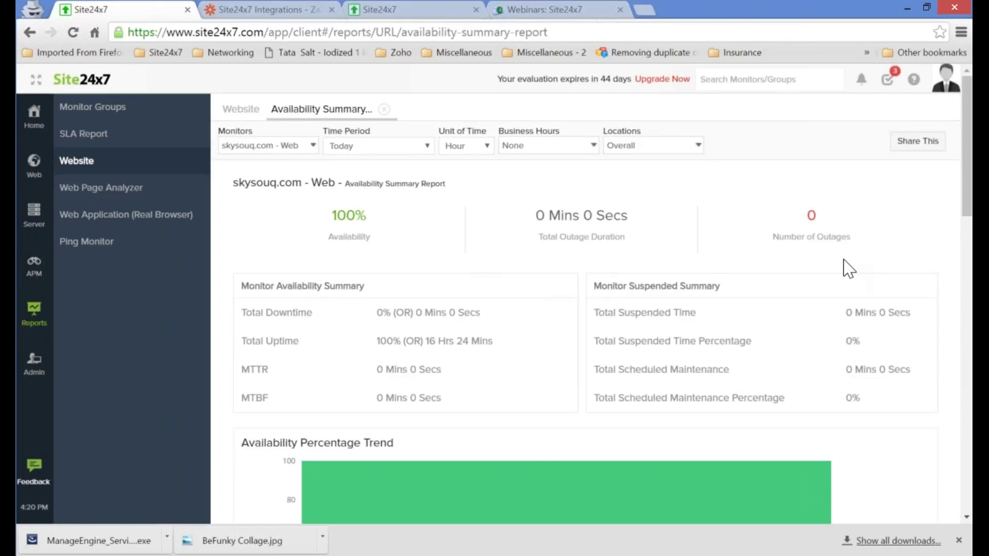
{"action": "left_click_drag", "start_coordinate": [963, 227], "coordinate": [973, 434]}
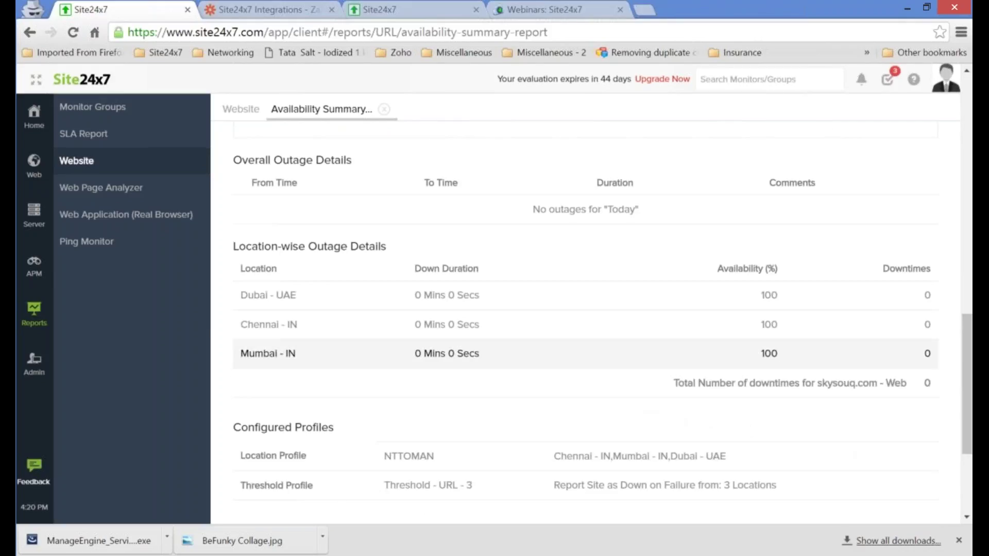
{"action": "left_click", "coordinate": [965, 198]}
{"action": "left_click_drag", "start_coordinate": [960, 224], "coordinate": [959, 148]}
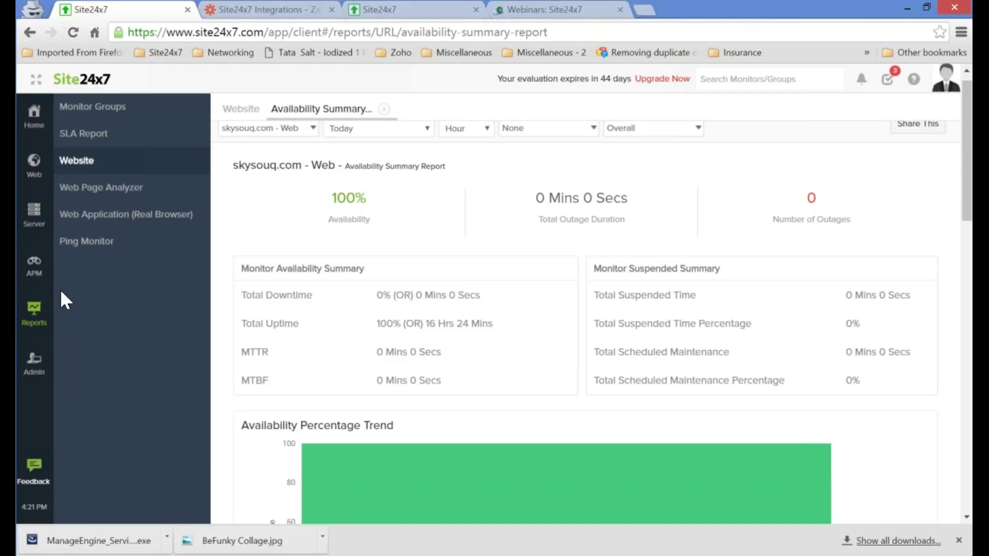
Open the REST API documentation from the developer settings in Admin and examine its list of API topics
{"action": "left_click", "coordinate": [32, 367]}
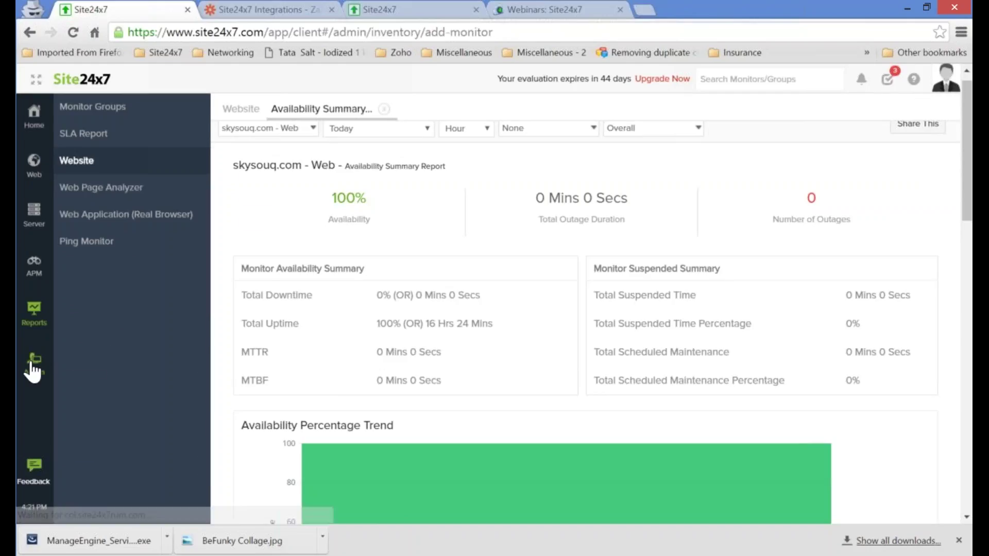
{"action": "scroll", "coordinate": [209, 434], "scroll_direction": "down", "scroll_amount": 1}
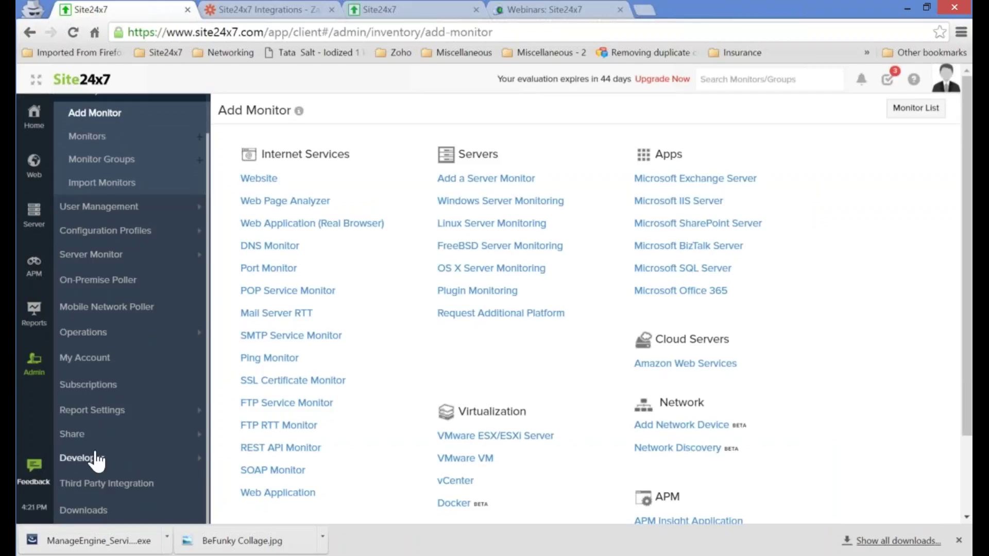
{"action": "left_click", "coordinate": [97, 460]}
{"action": "left_click", "coordinate": [82, 437]}
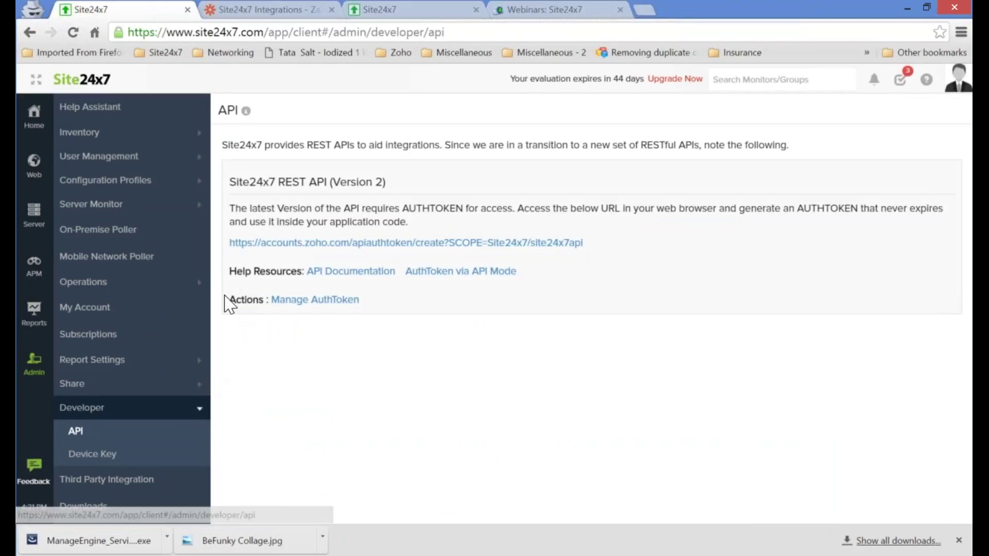
{"action": "left_click", "coordinate": [351, 271]}
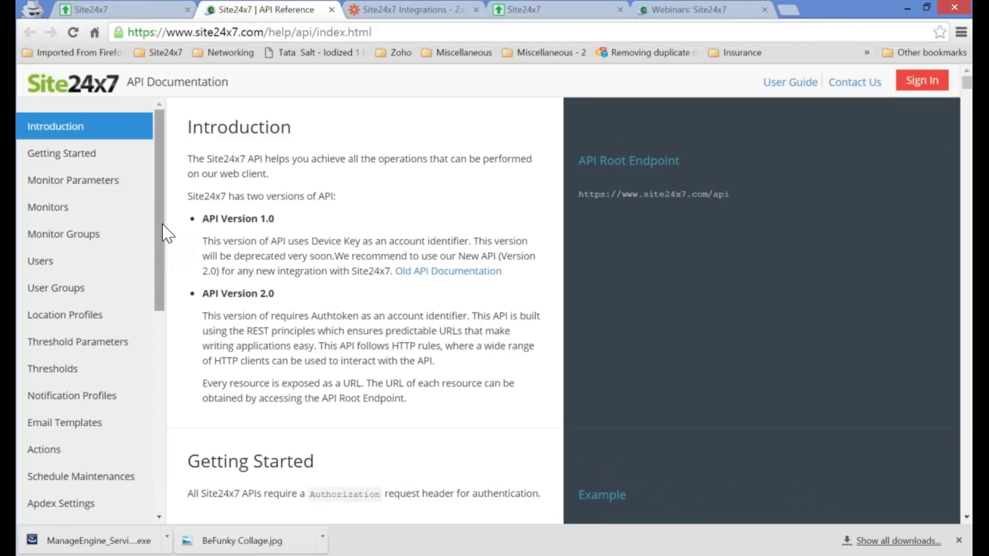
{"action": "left_click_drag", "start_coordinate": [164, 232], "coordinate": [180, 374]}
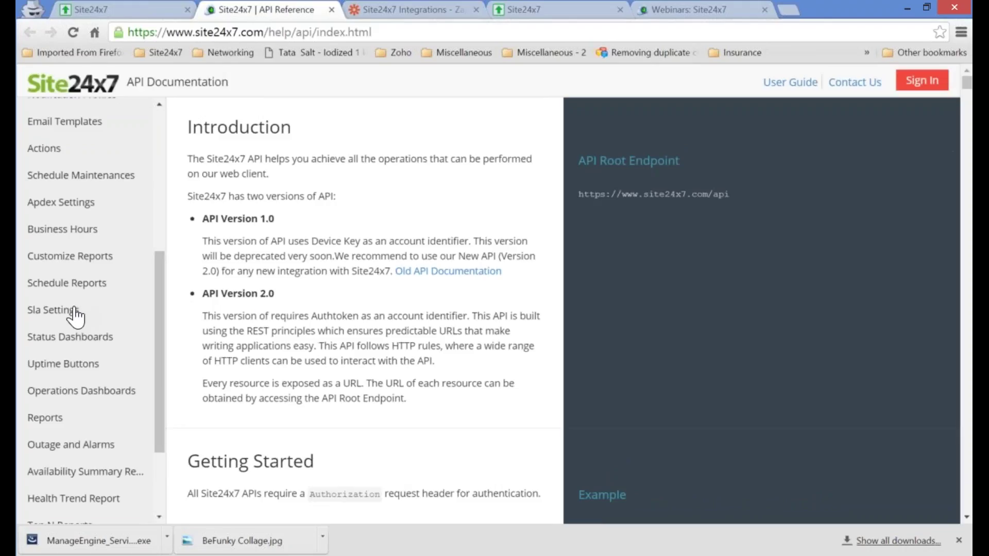
{"action": "left_click", "coordinate": [154, 11]}
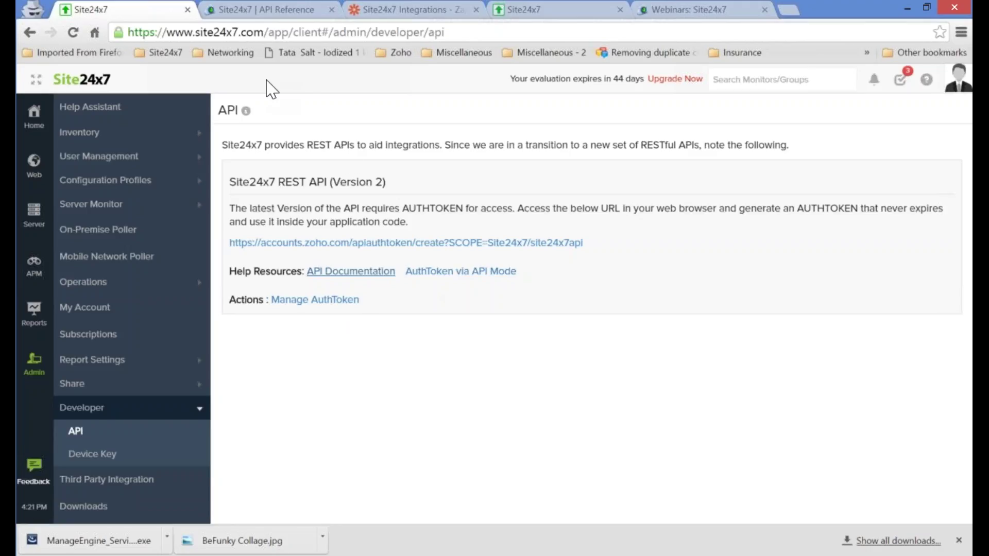
{"action": "left_click", "coordinate": [271, 15]}
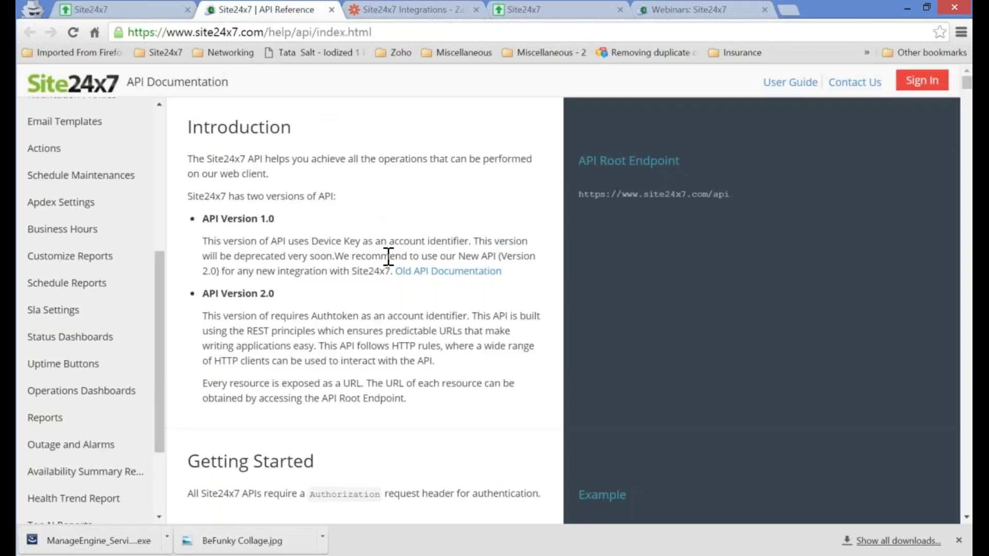
{"action": "left_click_drag", "start_coordinate": [159, 351], "coordinate": [165, 283]}
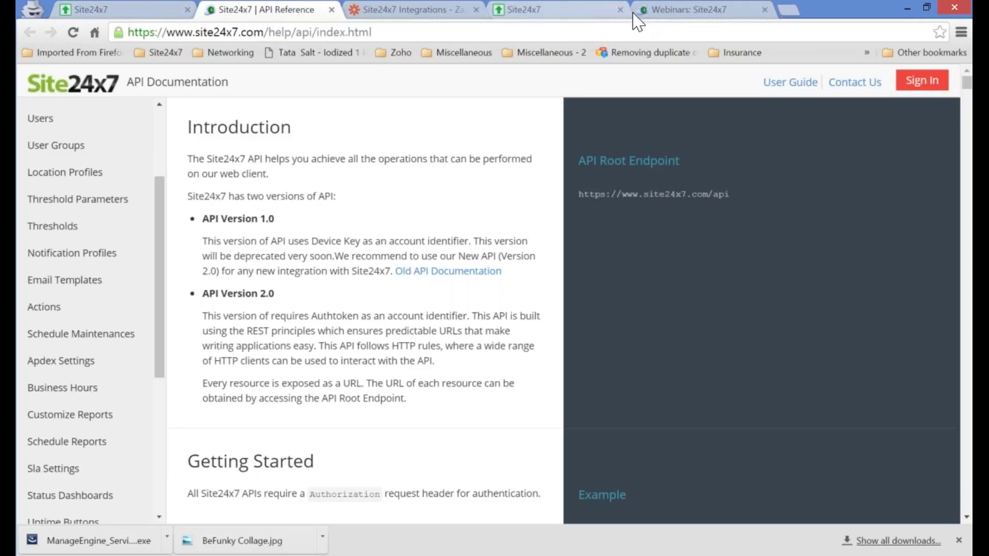
Switch to the Site24x7 webinars page and browse the completed webinars
{"action": "left_click", "coordinate": [668, 11]}
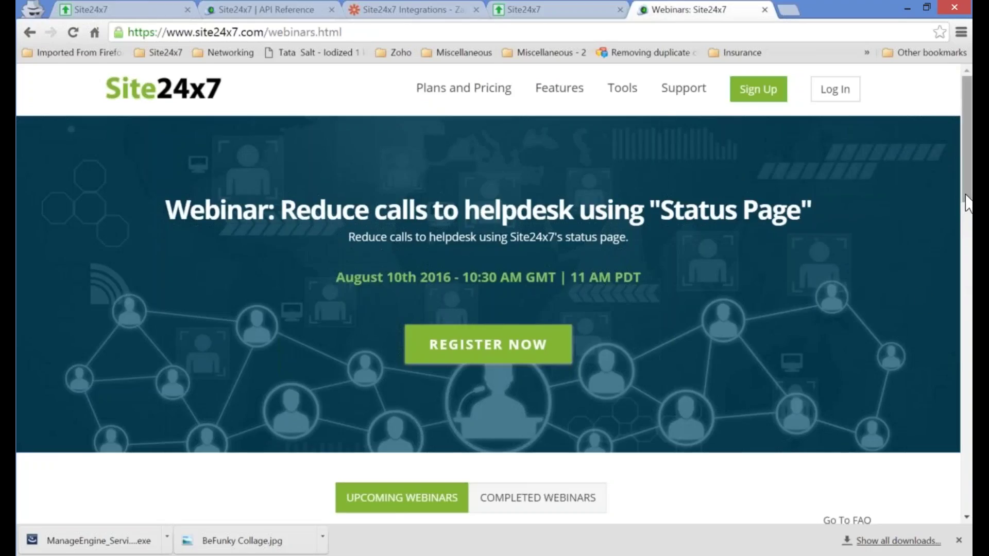
{"action": "scroll", "coordinate": [967, 201], "scroll_direction": "down", "scroll_amount": 3}
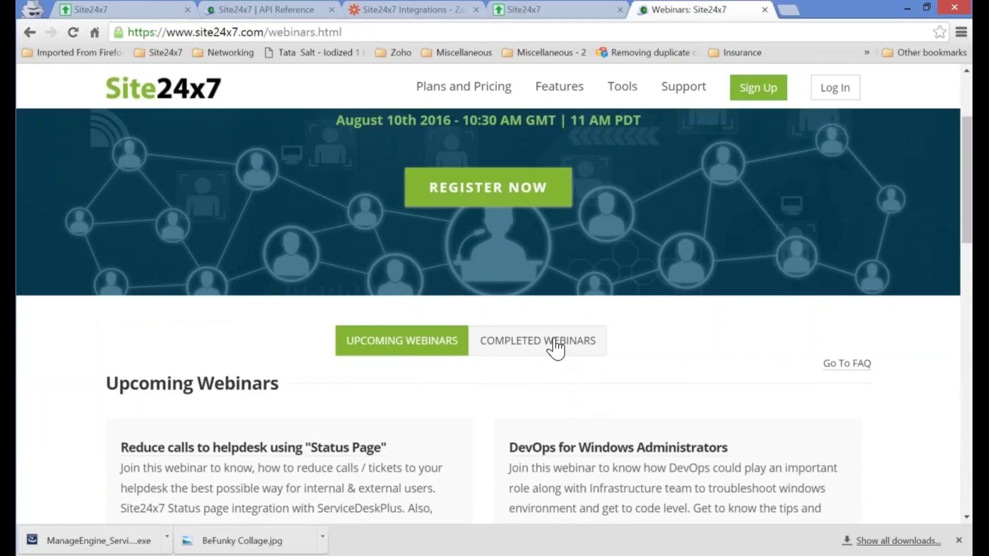
{"action": "left_click", "coordinate": [556, 348]}
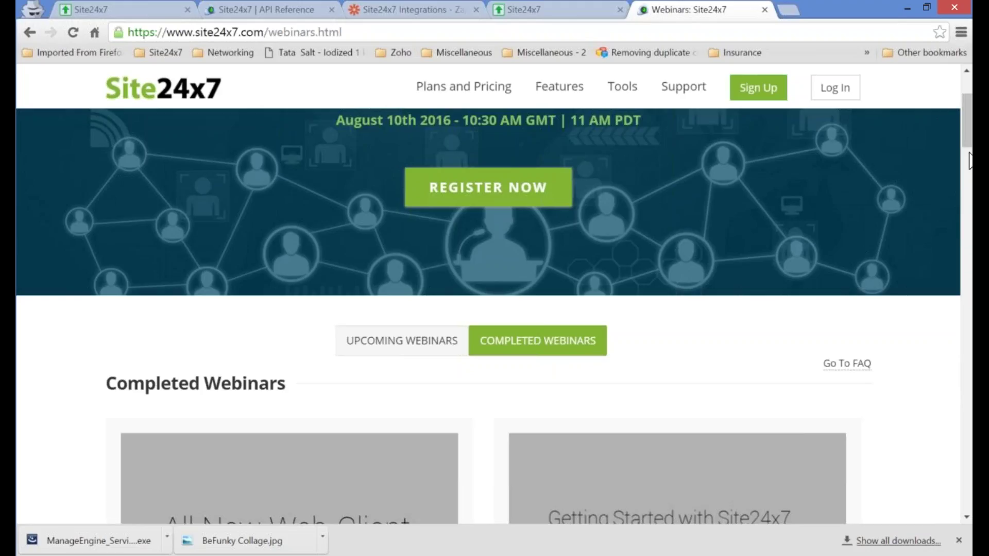
{"action": "scroll", "coordinate": [968, 144], "scroll_direction": "down", "scroll_amount": 2}
{"action": "left_click_drag", "start_coordinate": [970, 142], "coordinate": [971, 121]}
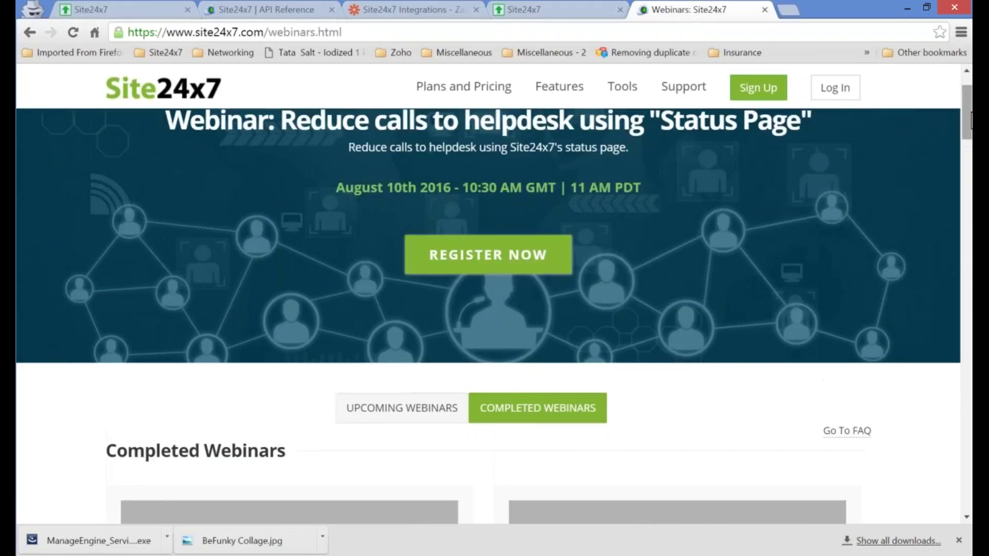